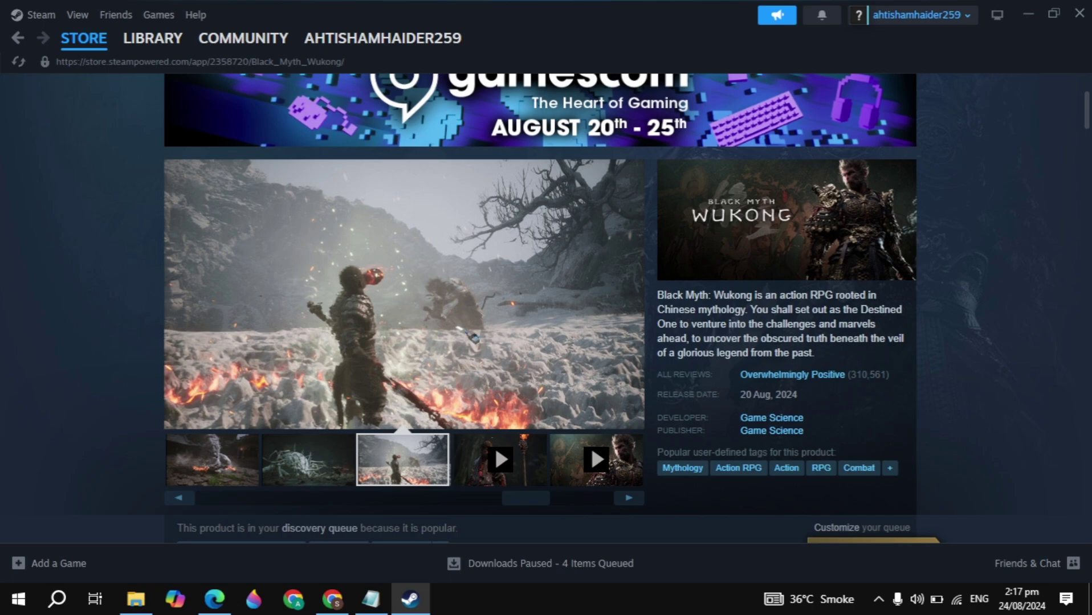
Preview a Black Myth: Wukong screenshot, then minimise the Steam store page
click(473, 337)
click(941, 189)
scroll(426, 352, up, 3)
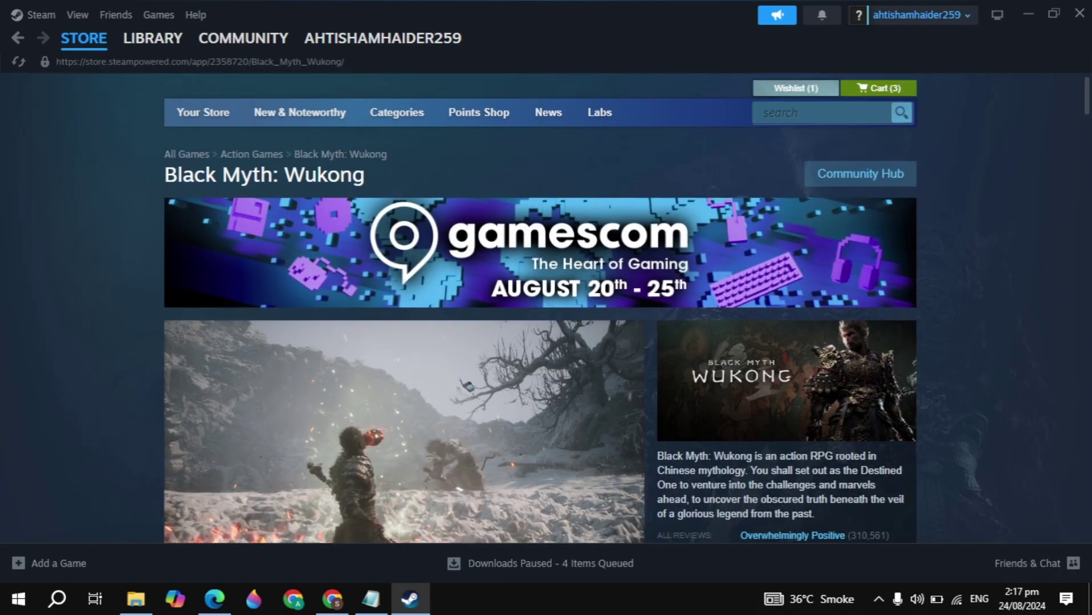
click(1027, 9)
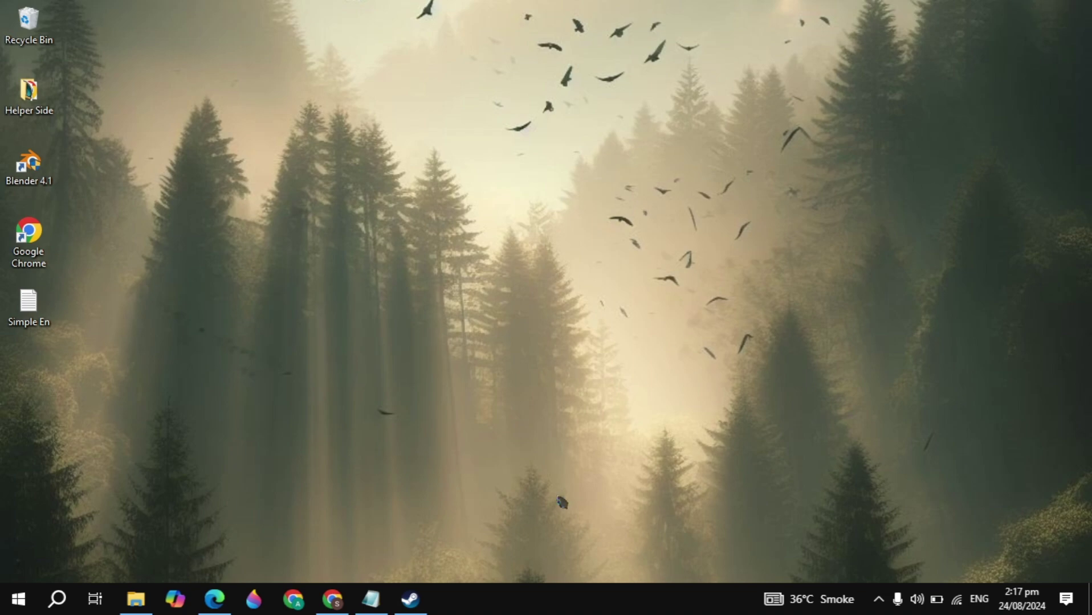
Launch Task Manager from the taskbar and browse its Processes list, selecting Steam (32 bit)
right_click(521, 602)
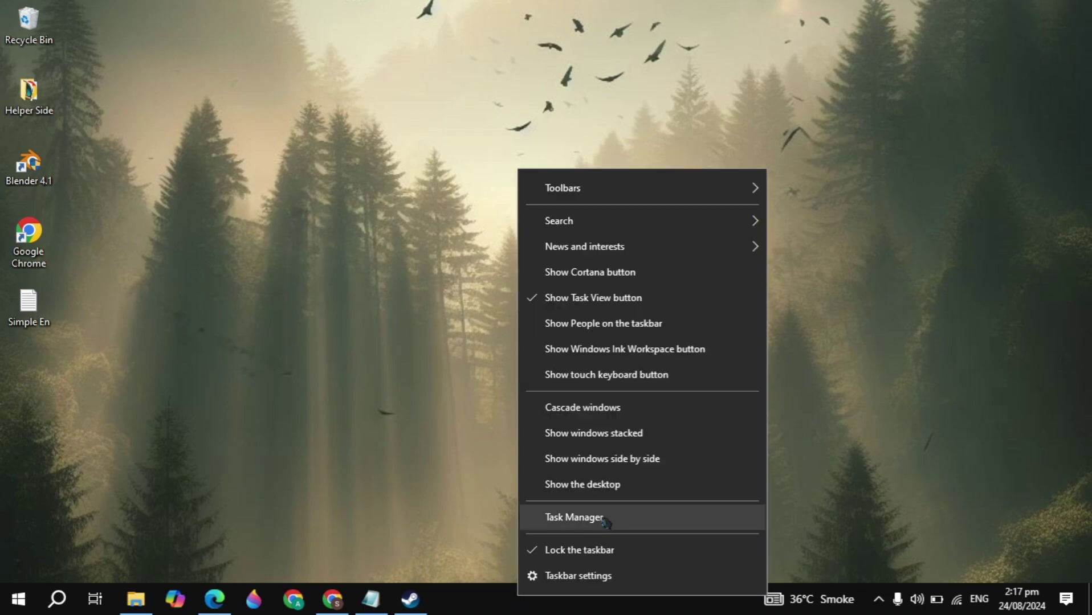
click(574, 517)
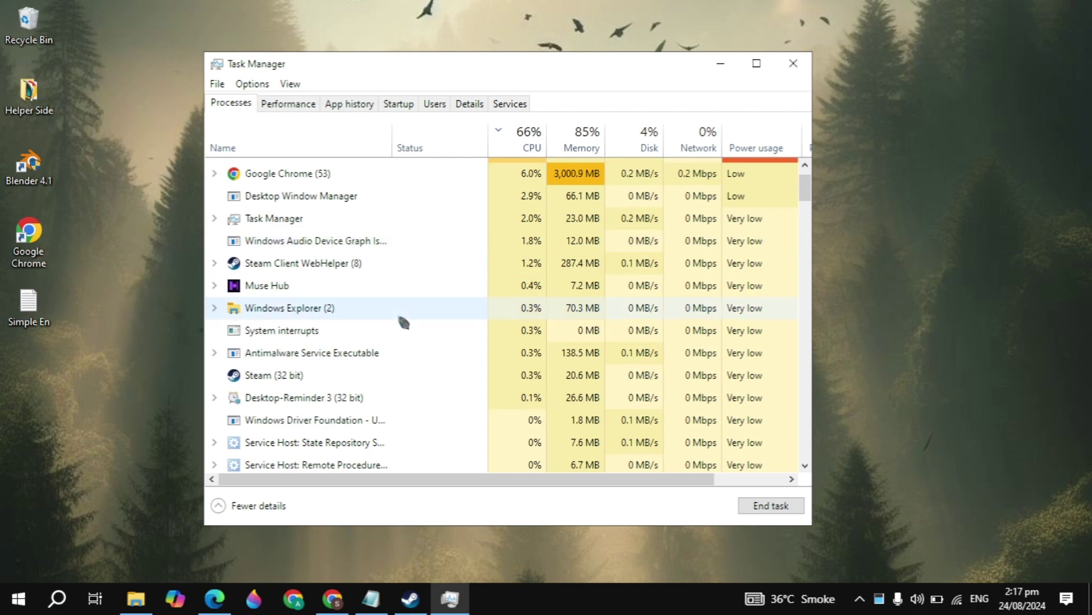
right_click(400, 315)
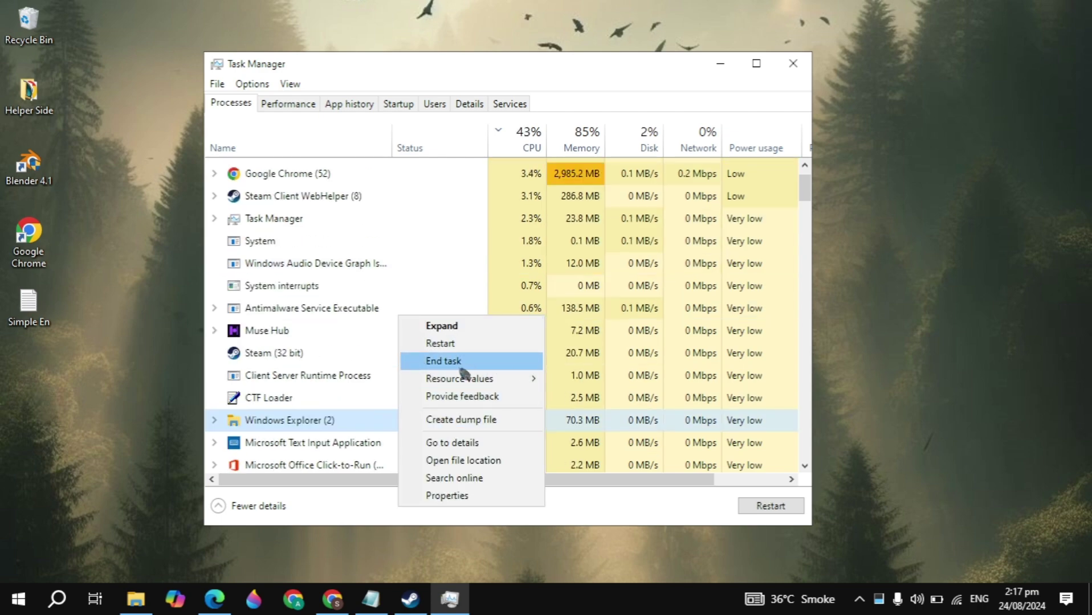
click(292, 354)
scroll(296, 359, down, 8)
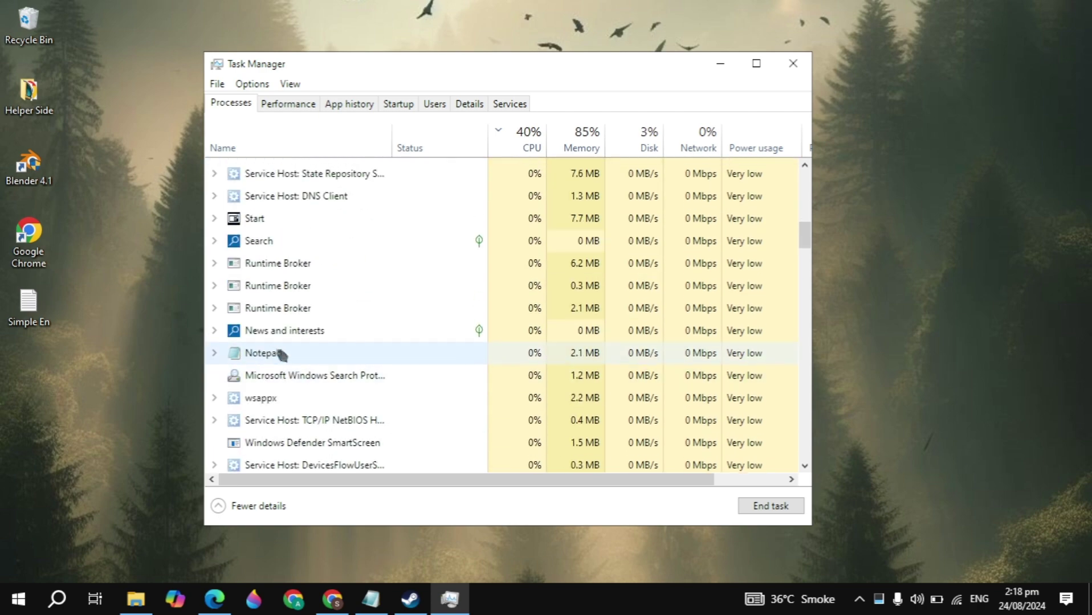
Review the Startup apps list, including Microsoft Edge's options, then close Task Manager
click(407, 112)
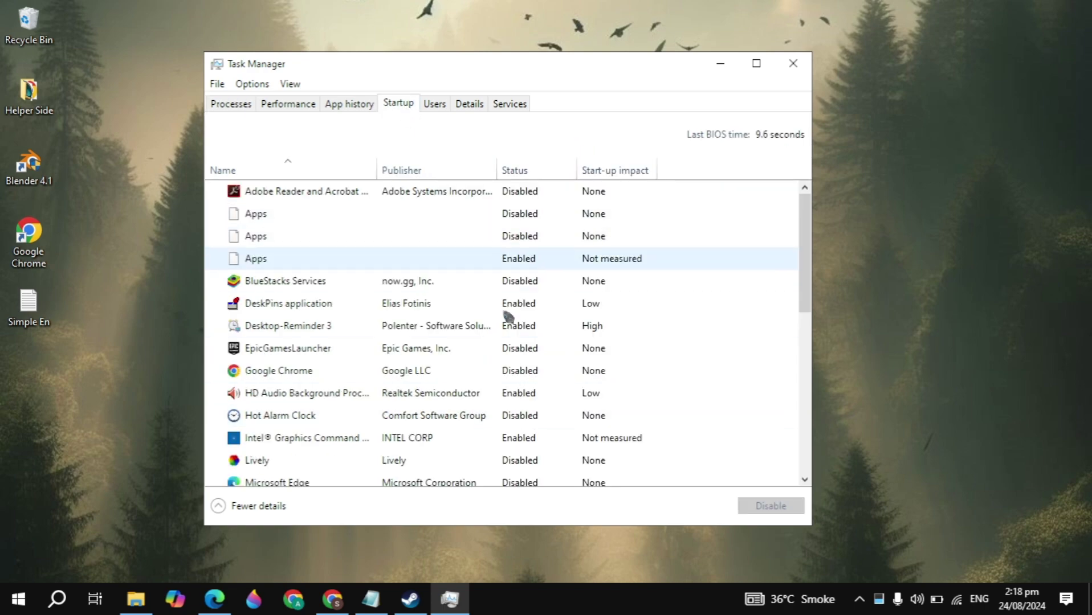
scroll(484, 388, down, 4)
scroll(485, 389, up, 2)
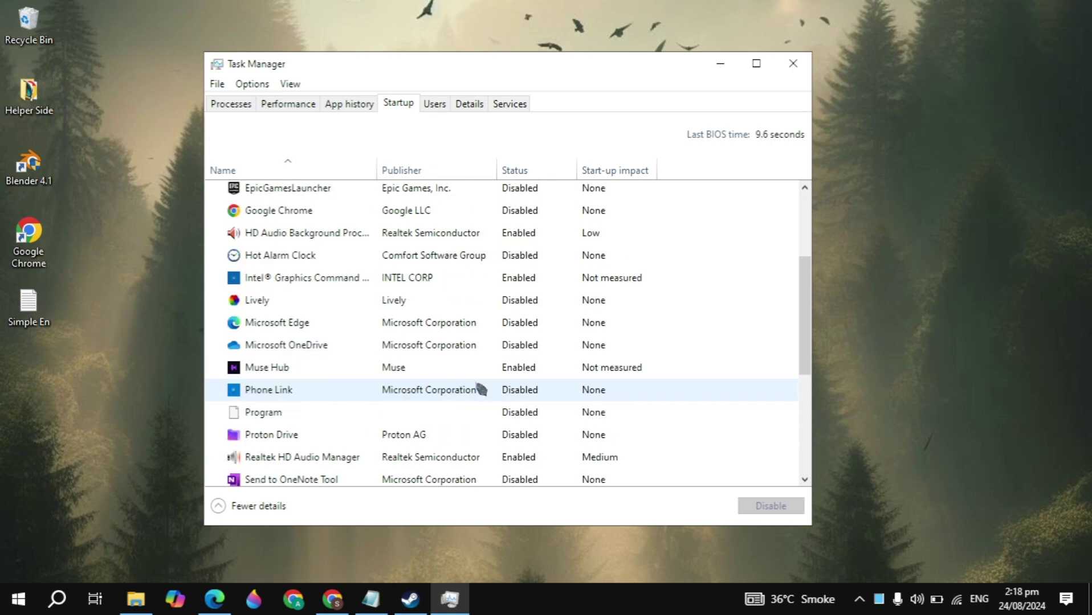
right_click(382, 332)
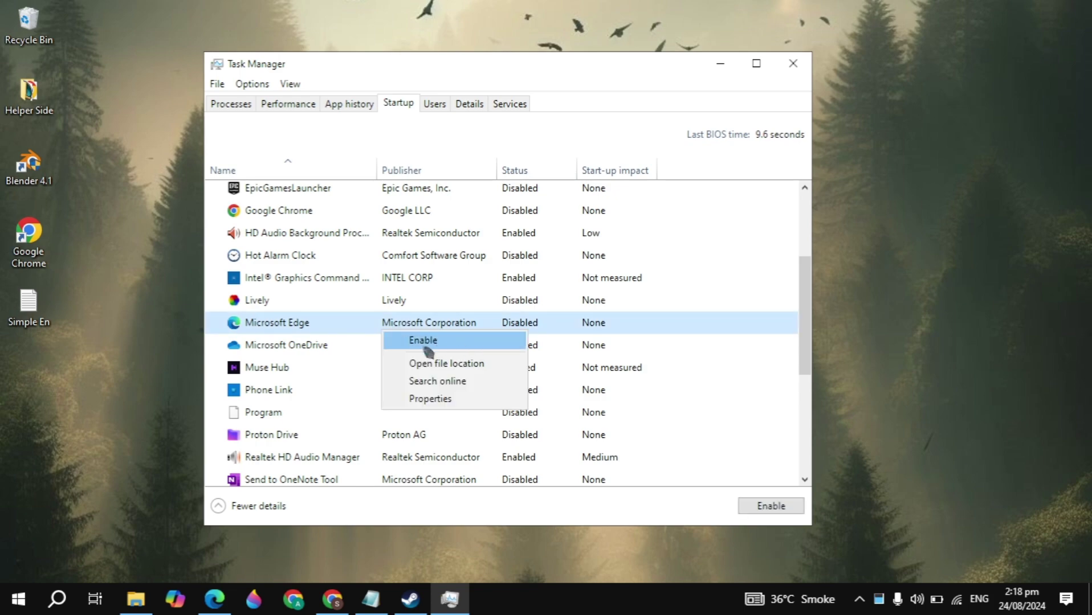
click(546, 325)
click(793, 64)
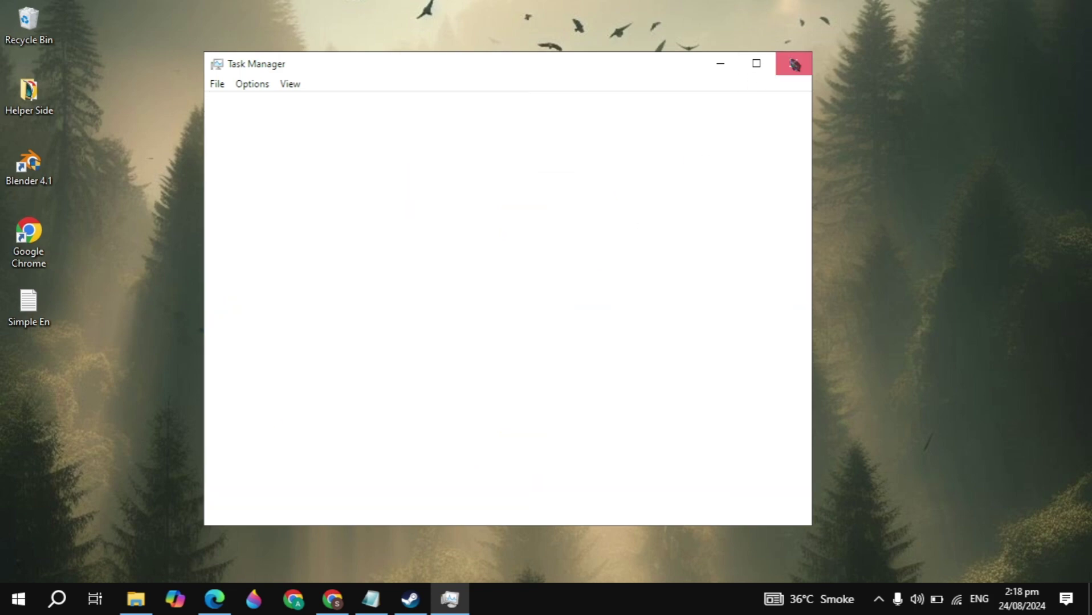
Search 'control' to open Control Panel and go to Power Options
click(68, 606)
text(control)
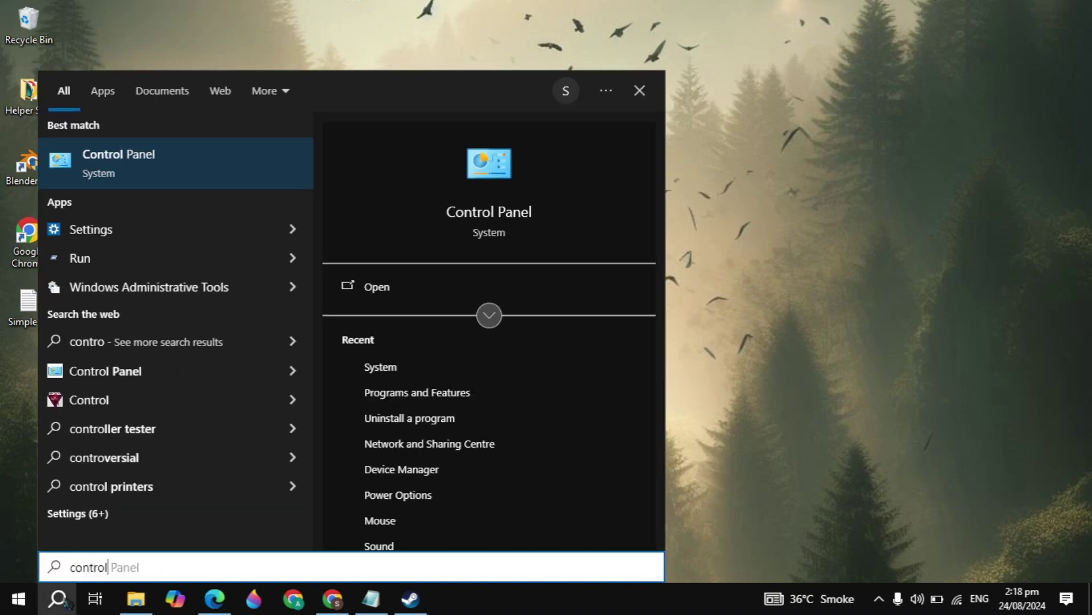
key(Return)
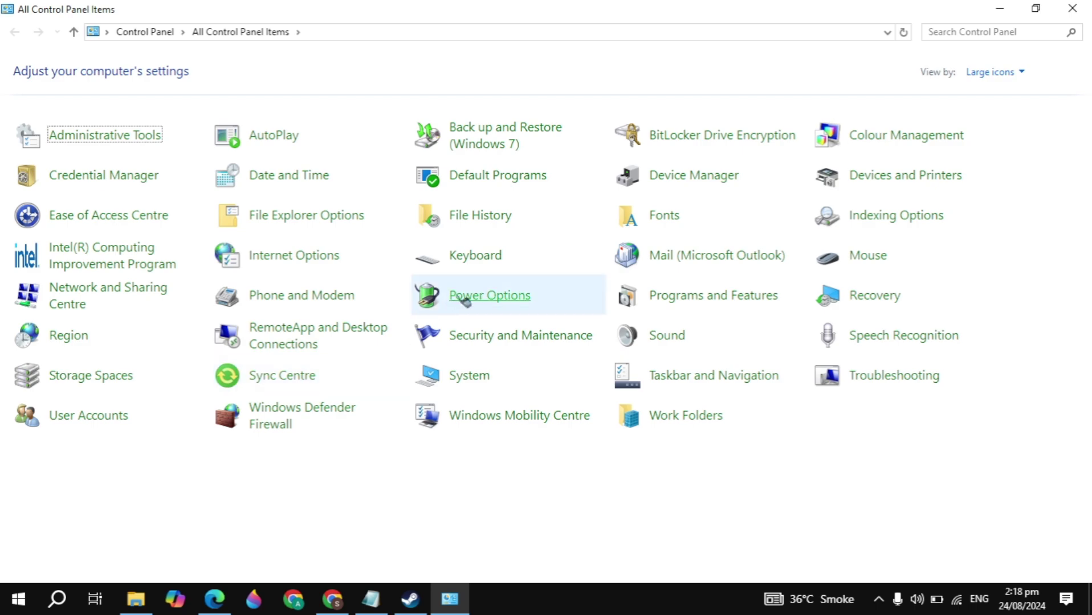
click(499, 299)
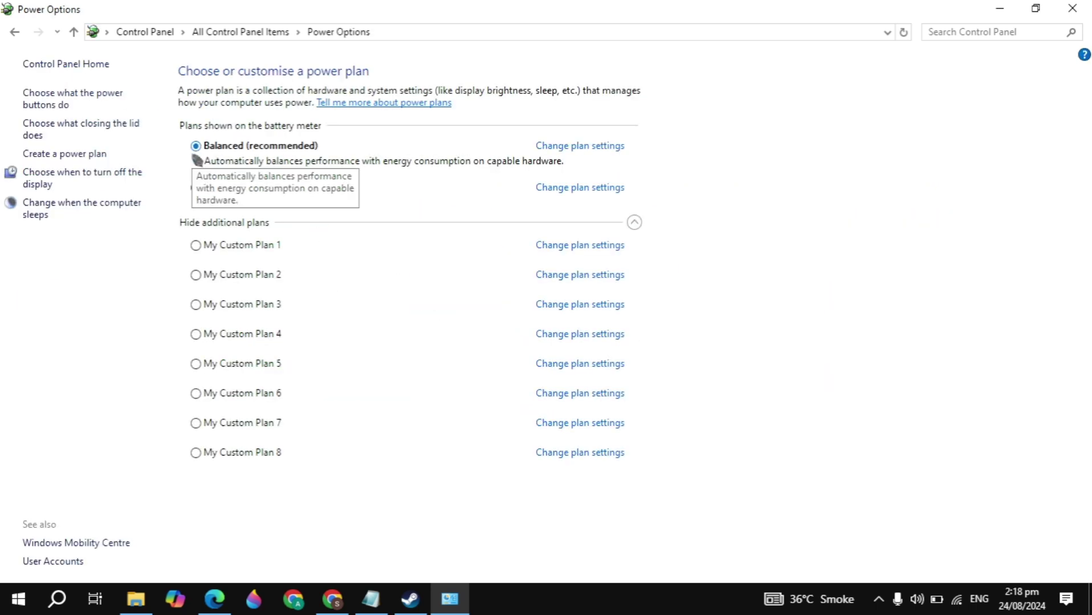
click(76, 155)
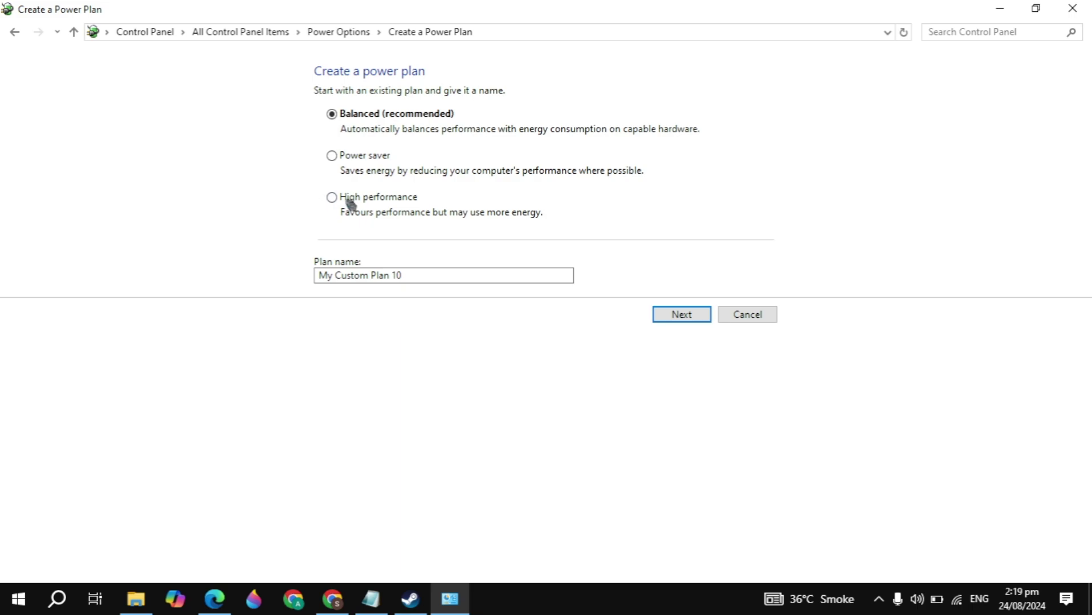
click(364, 203)
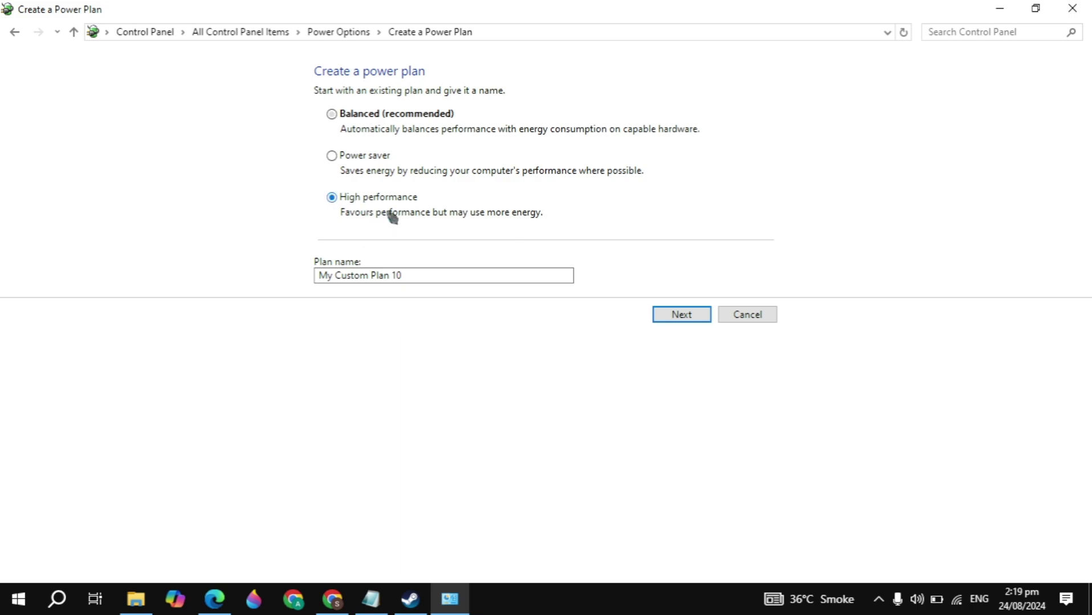
click(664, 316)
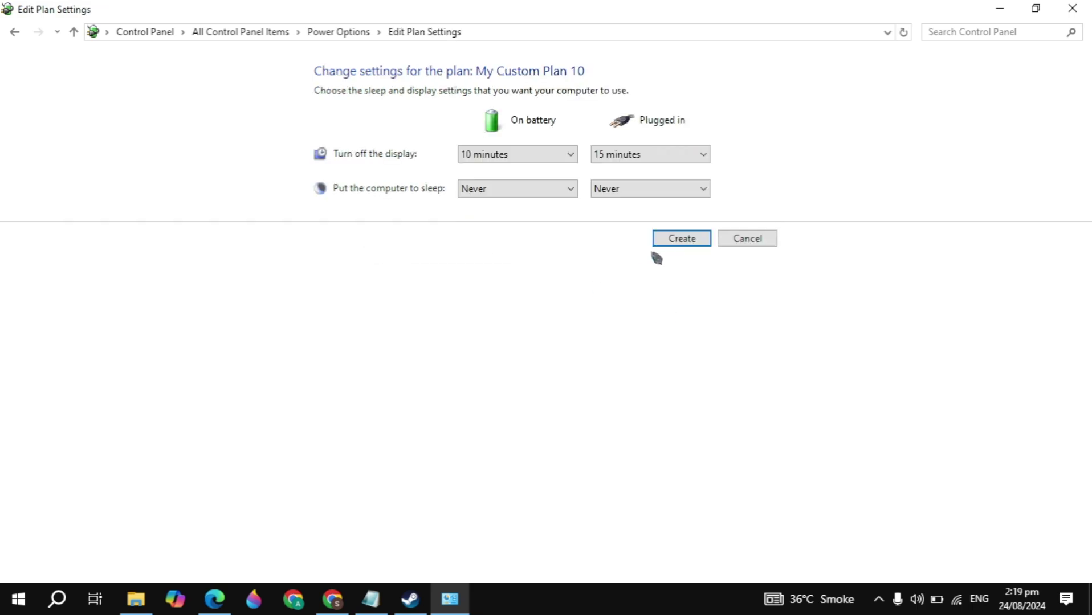
click(759, 245)
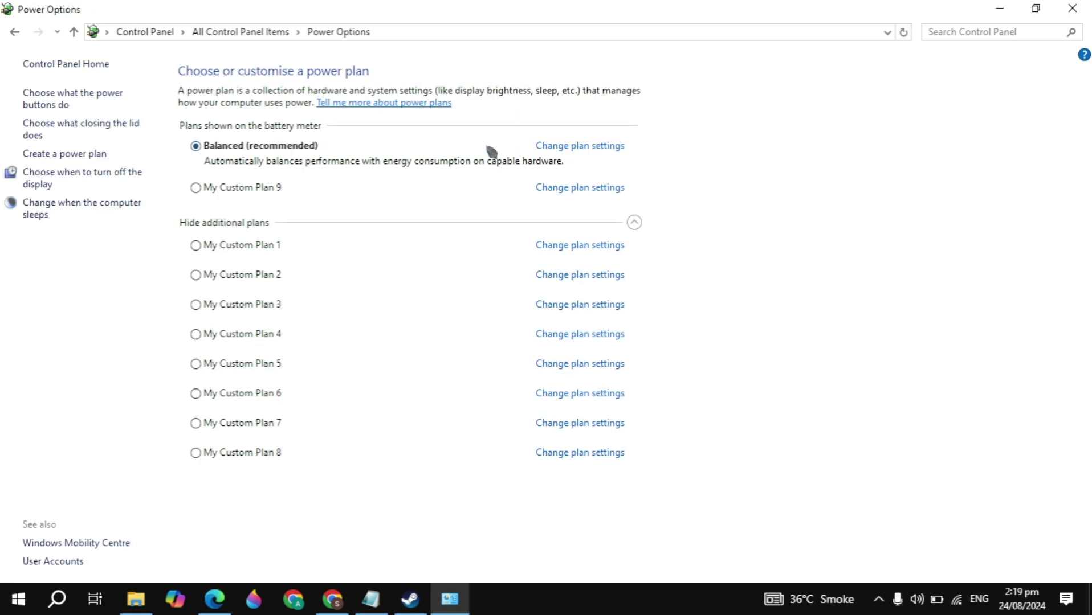
Open the Balanced plan's advanced settings and confirm PCI Express Link State Power Management is Off
click(584, 149)
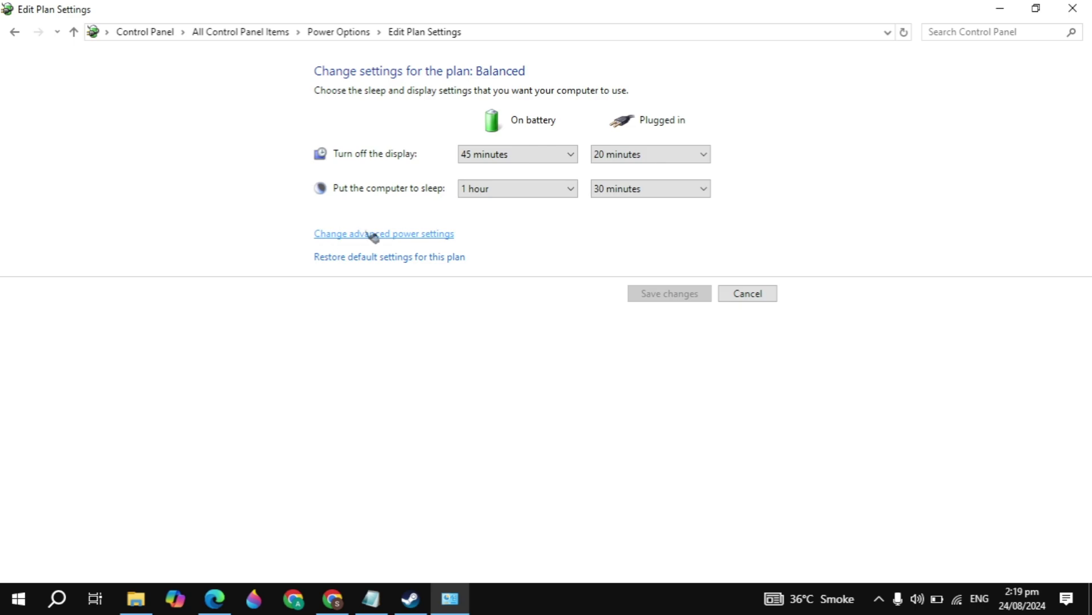
click(424, 236)
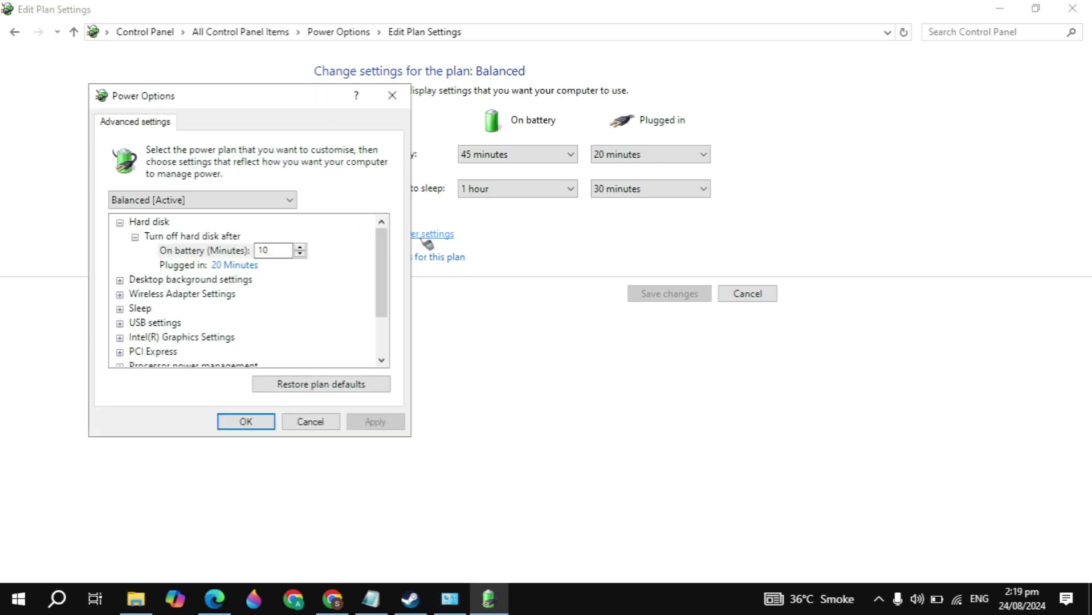
drag(197, 101, 385, 103)
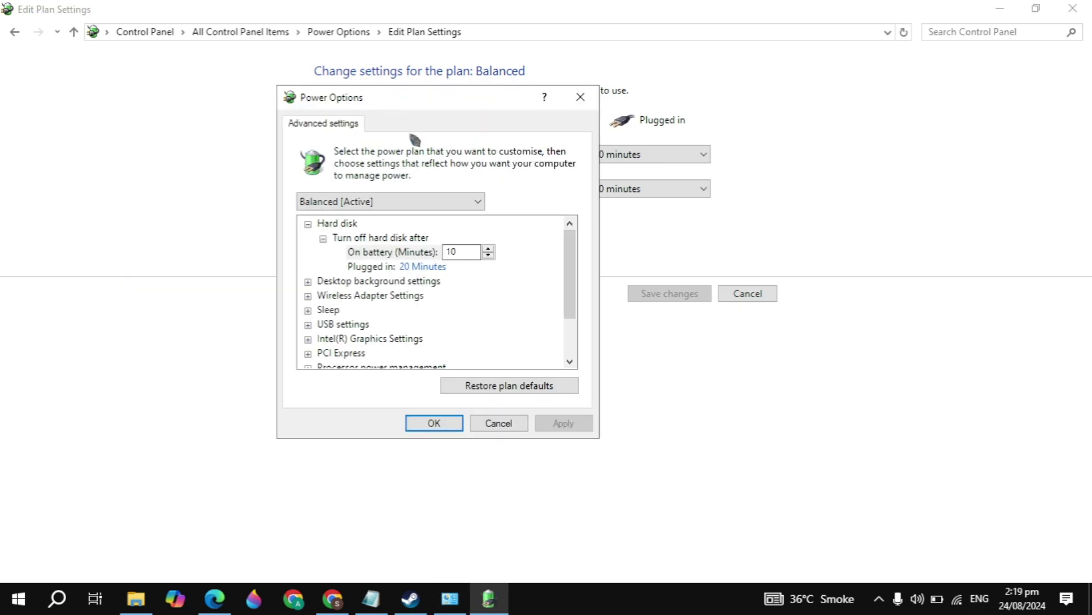
scroll(488, 321, down, 2)
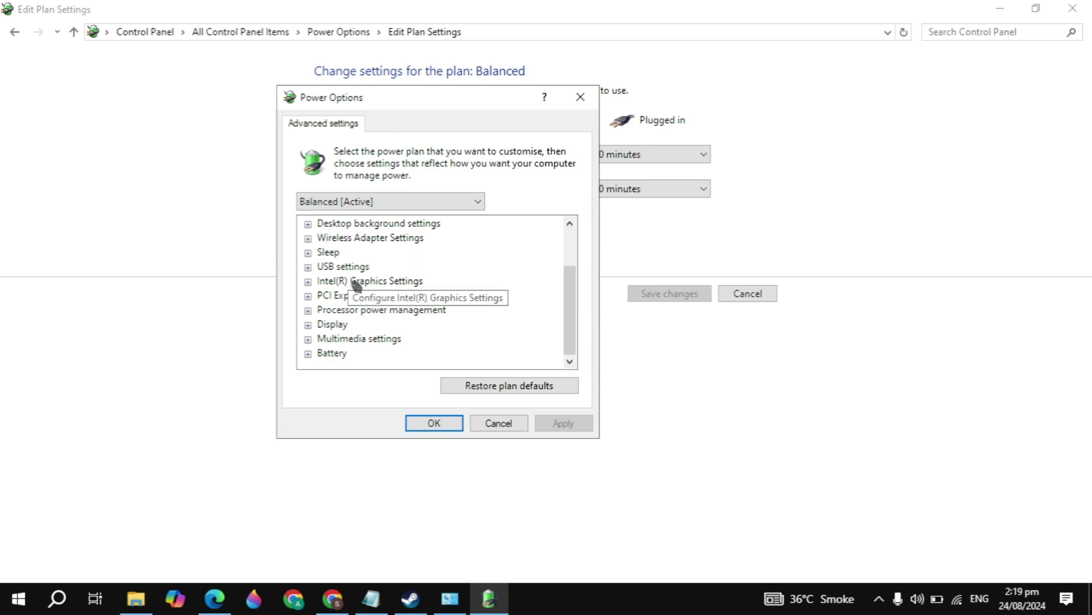
double_click(355, 295)
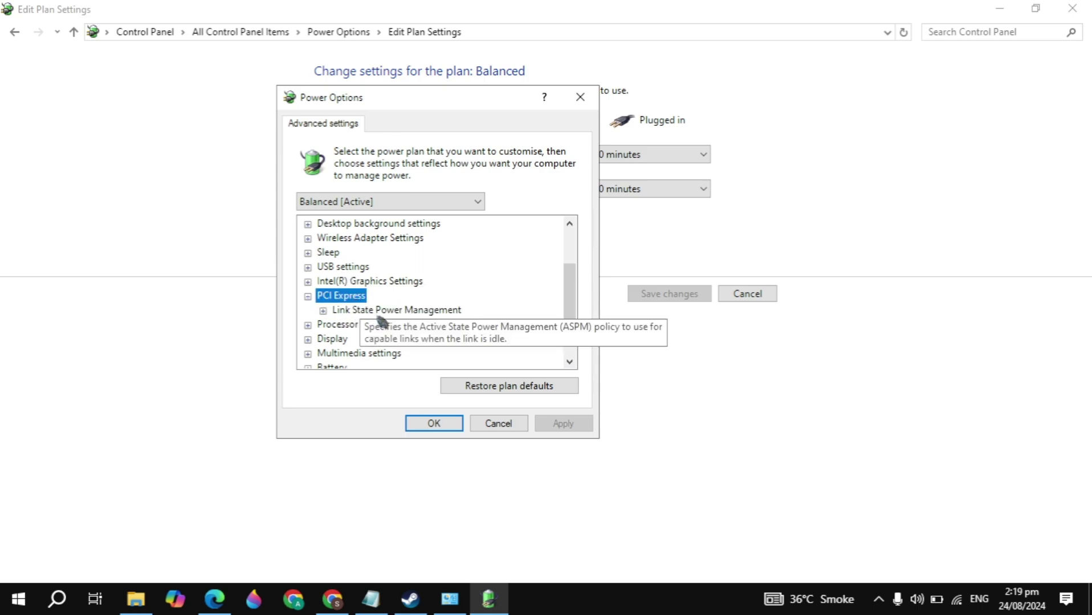
double_click(378, 312)
scroll(381, 320, down, 1)
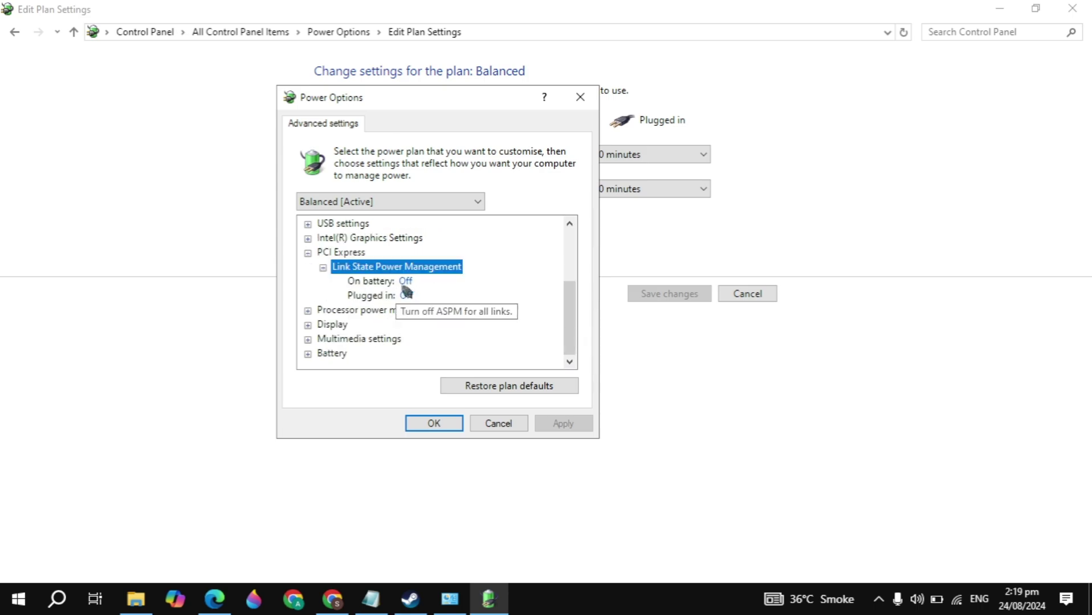
click(405, 288)
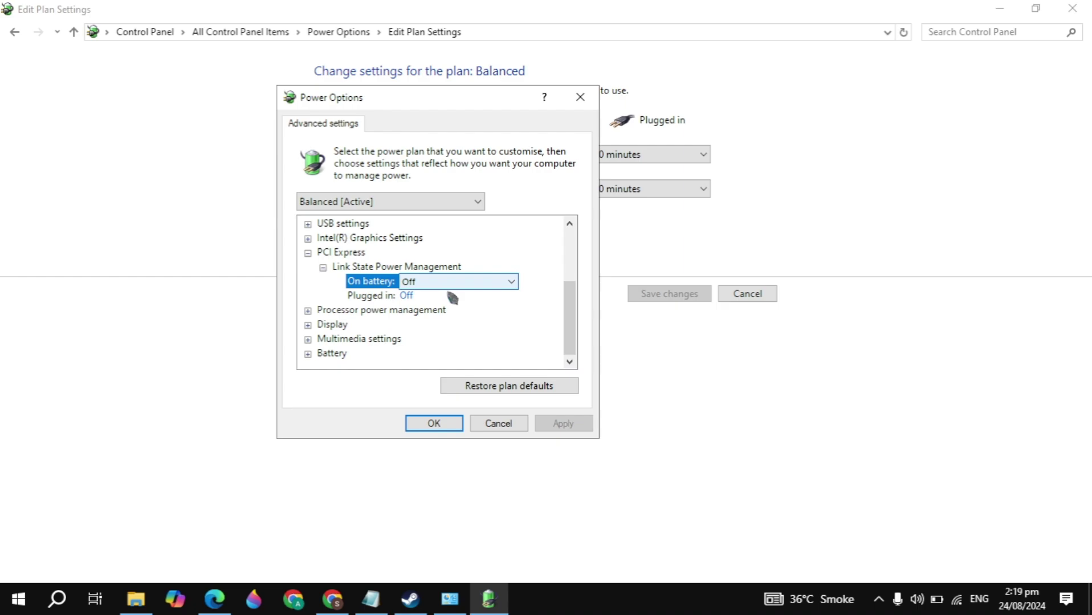
Expand Processor power management: minimum and maximum processor state 100%, cooling policy Active
double_click(404, 315)
scroll(405, 321, down, 1)
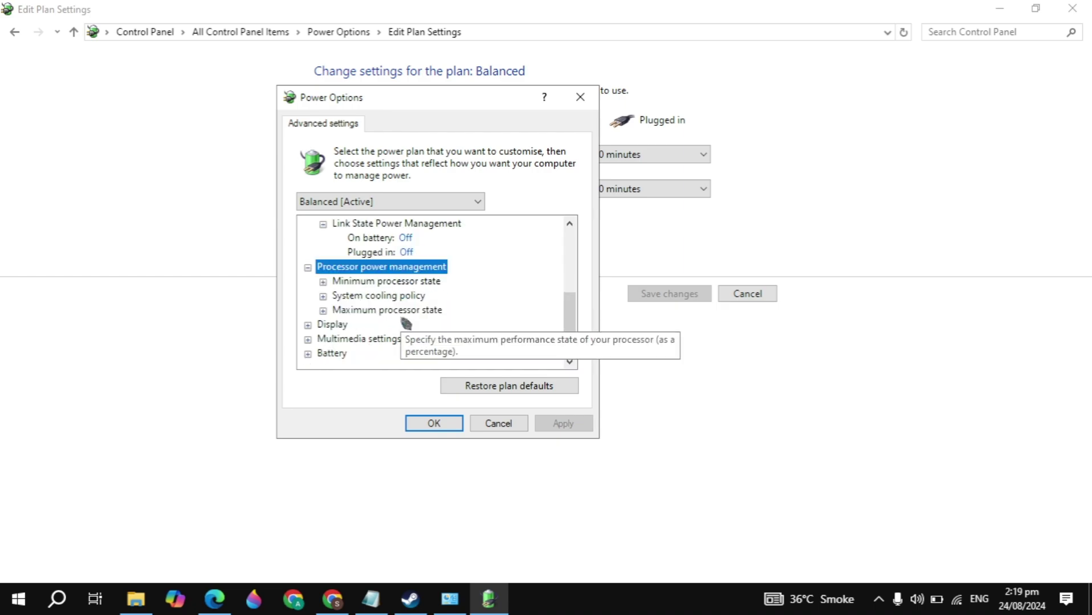
double_click(365, 291)
scroll(368, 295, down, 1)
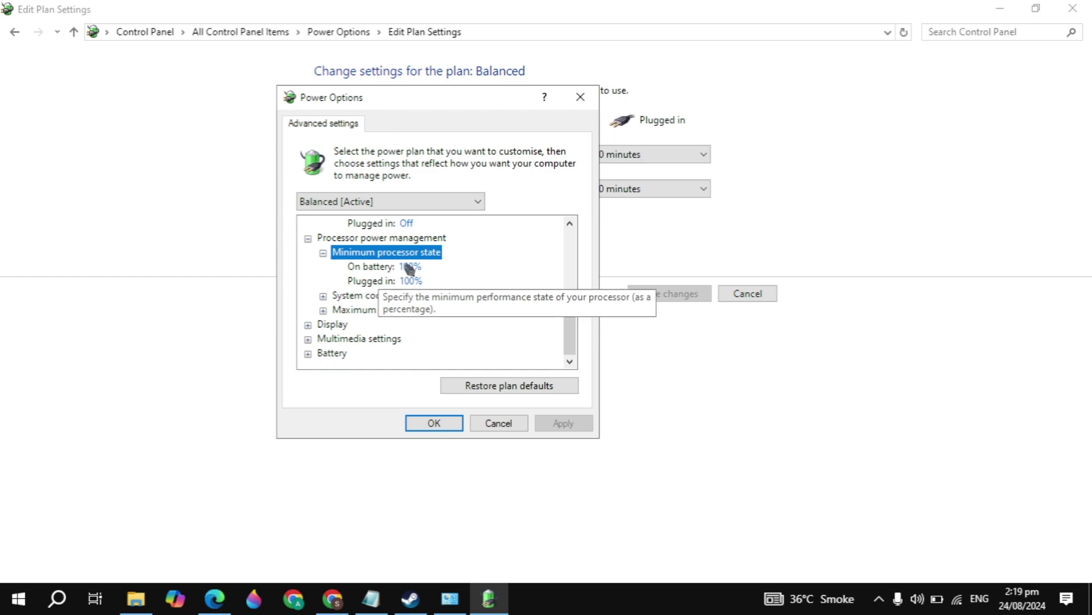
click(409, 268)
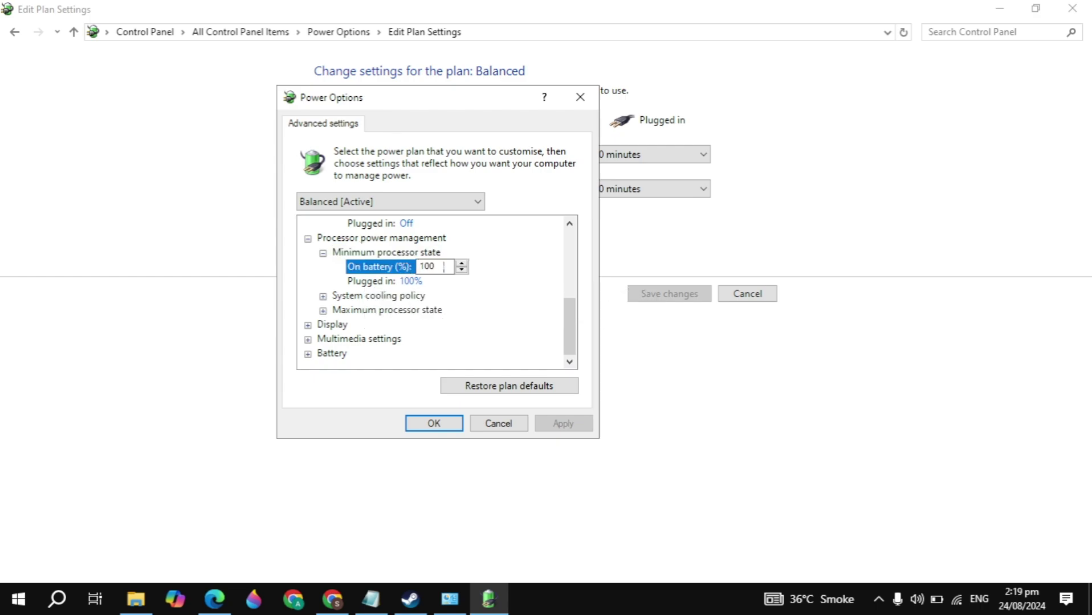
double_click(410, 297)
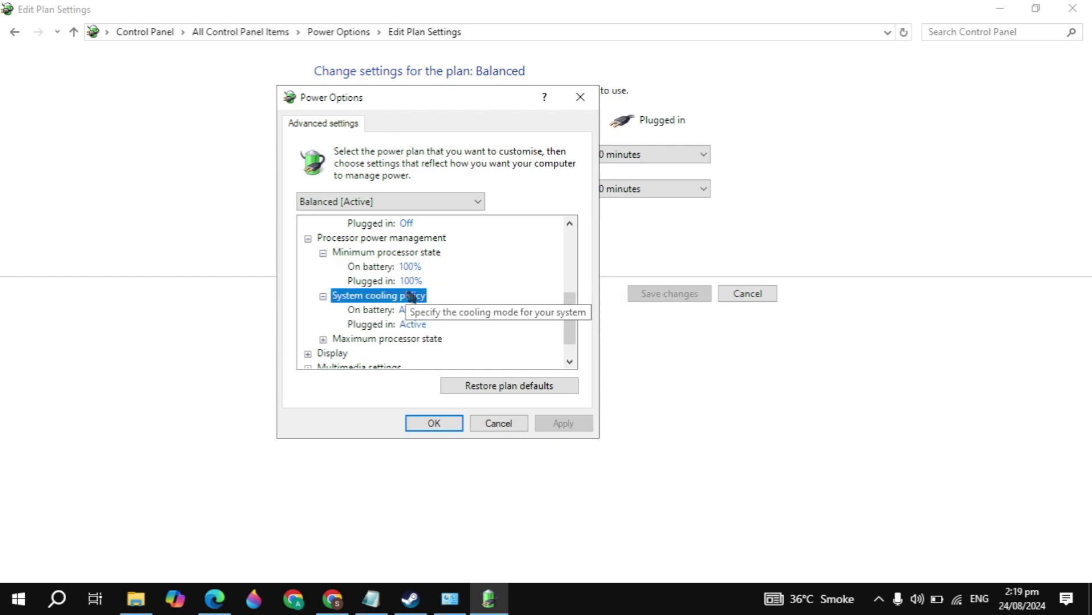
scroll(410, 297, down, 1)
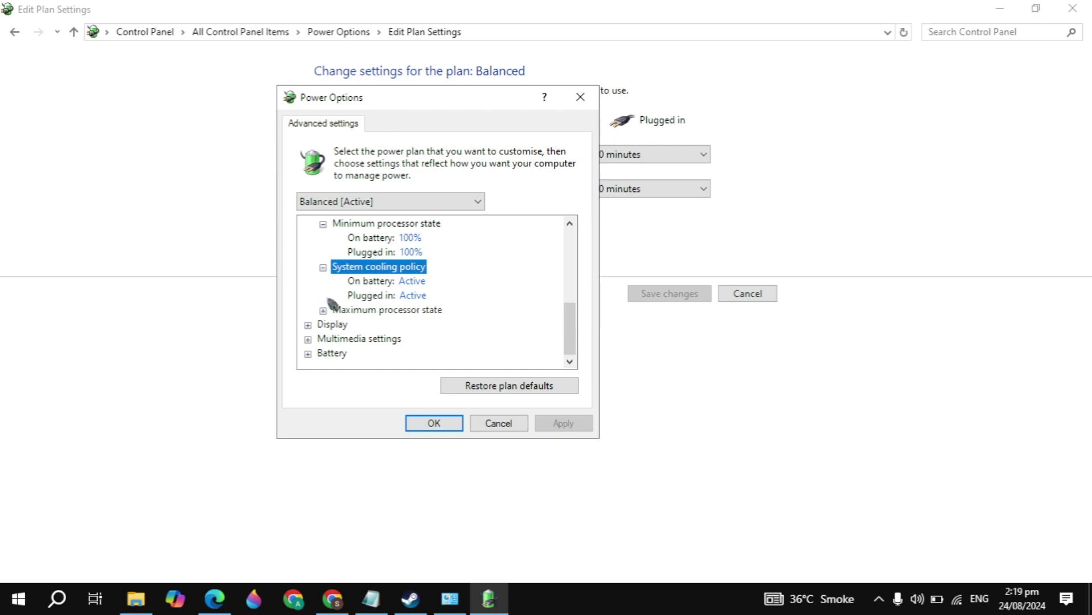
double_click(394, 311)
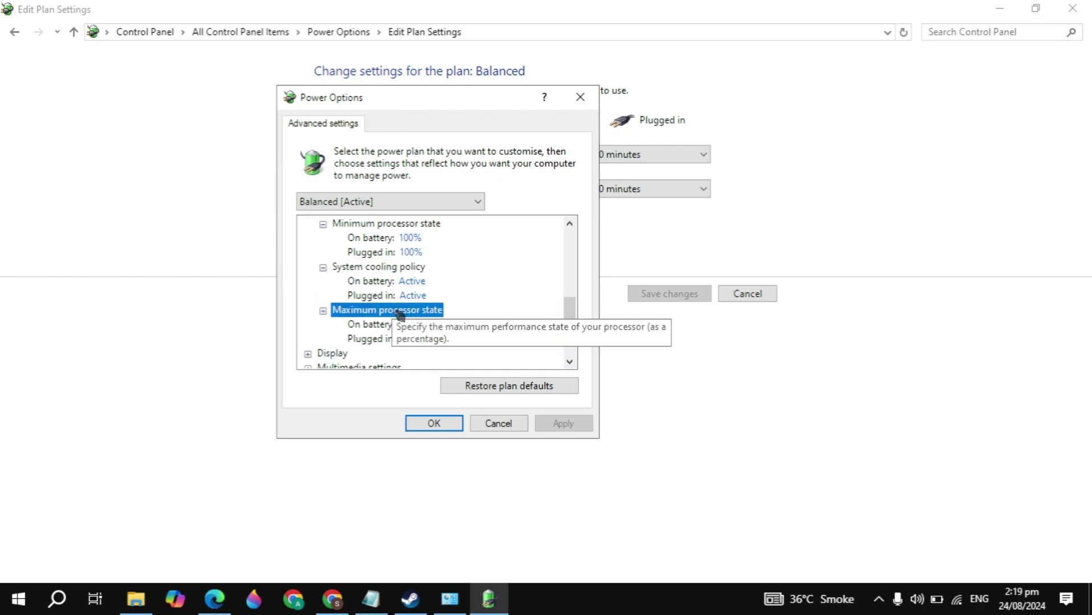
scroll(397, 310, down, 1)
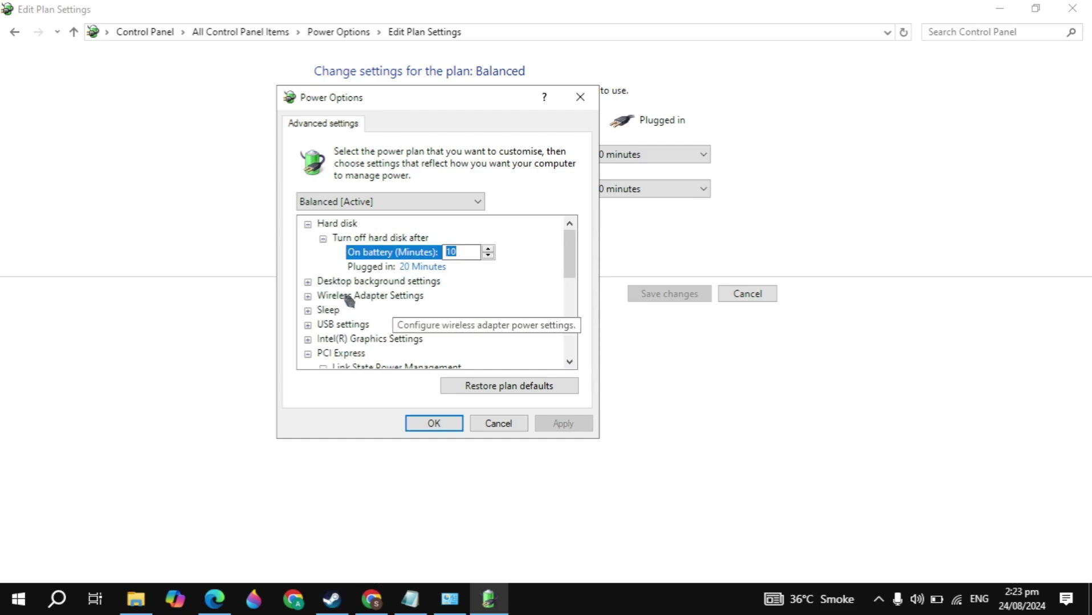
Set Wireless Adapter power saving mode to Maximum Performance on battery and plugged in
double_click(348, 296)
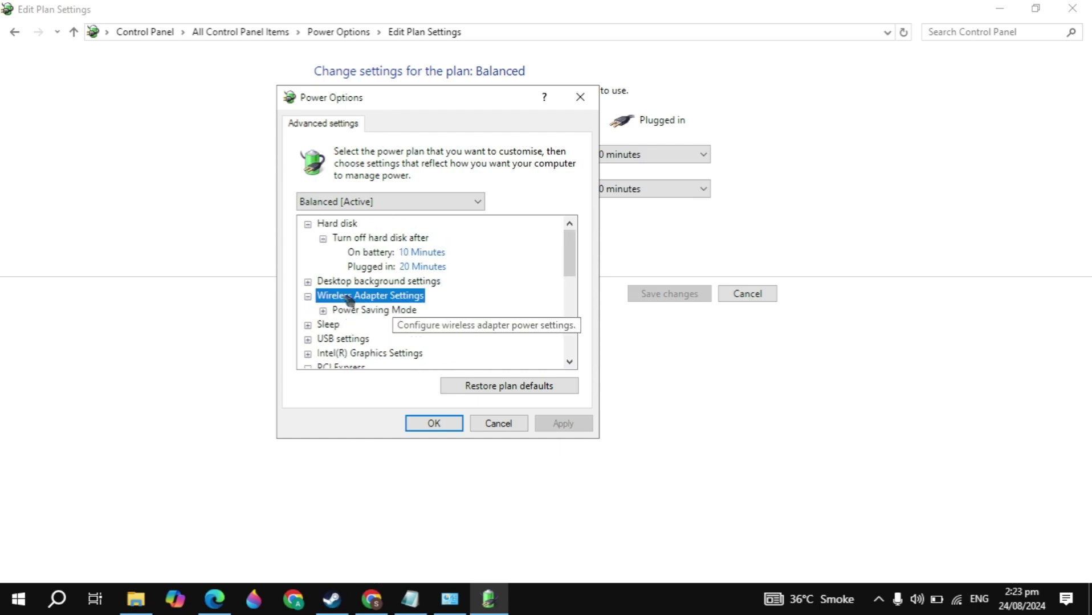
double_click(393, 313)
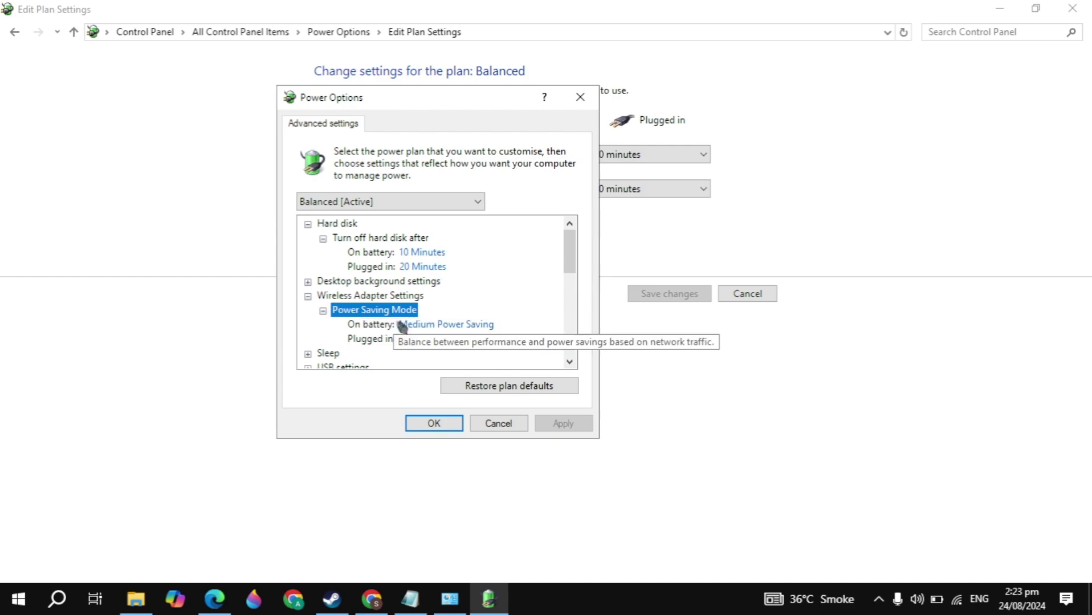
click(487, 327)
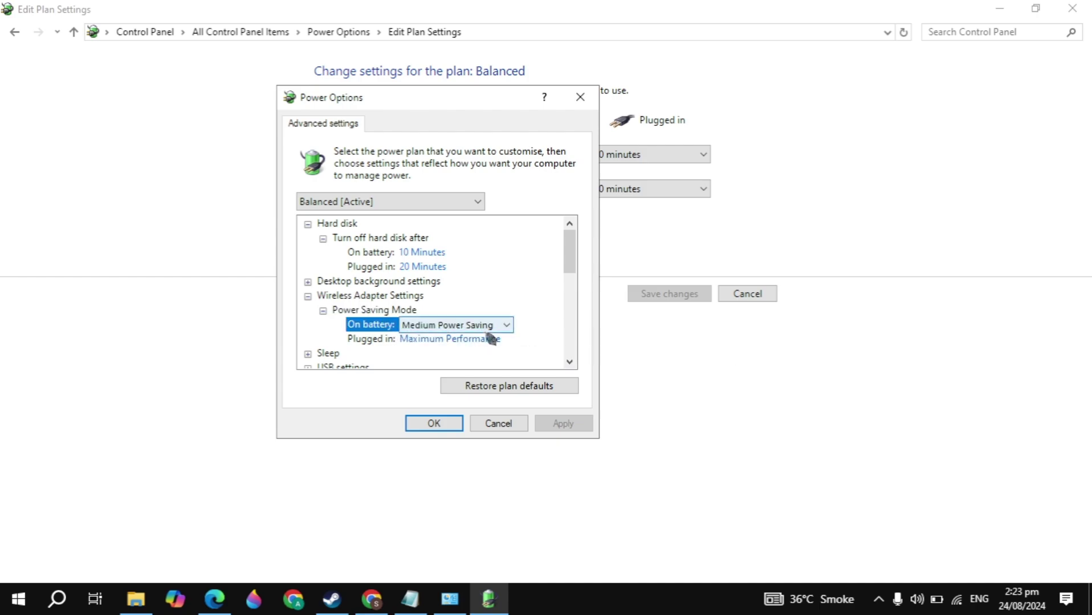
click(487, 328)
click(479, 341)
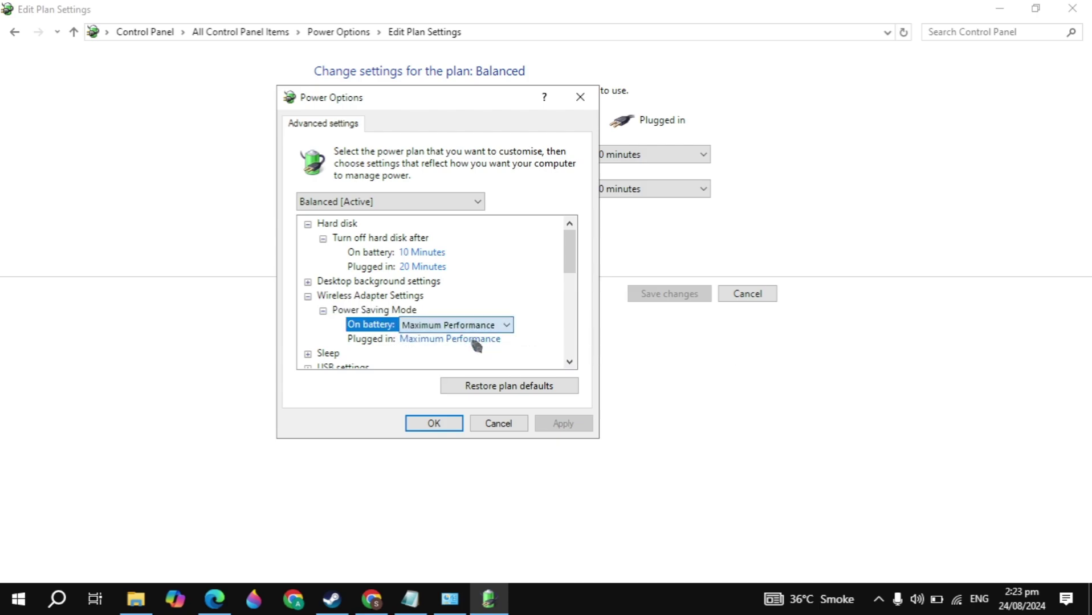
click(489, 341)
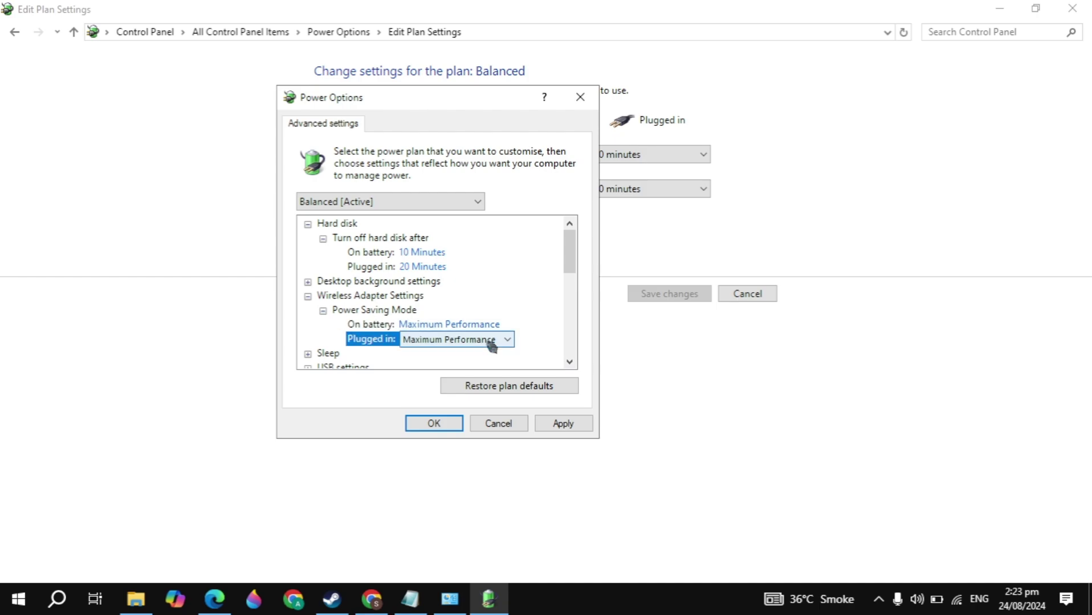
click(489, 341)
click(488, 341)
Apply the change and close the power plan settings
click(564, 424)
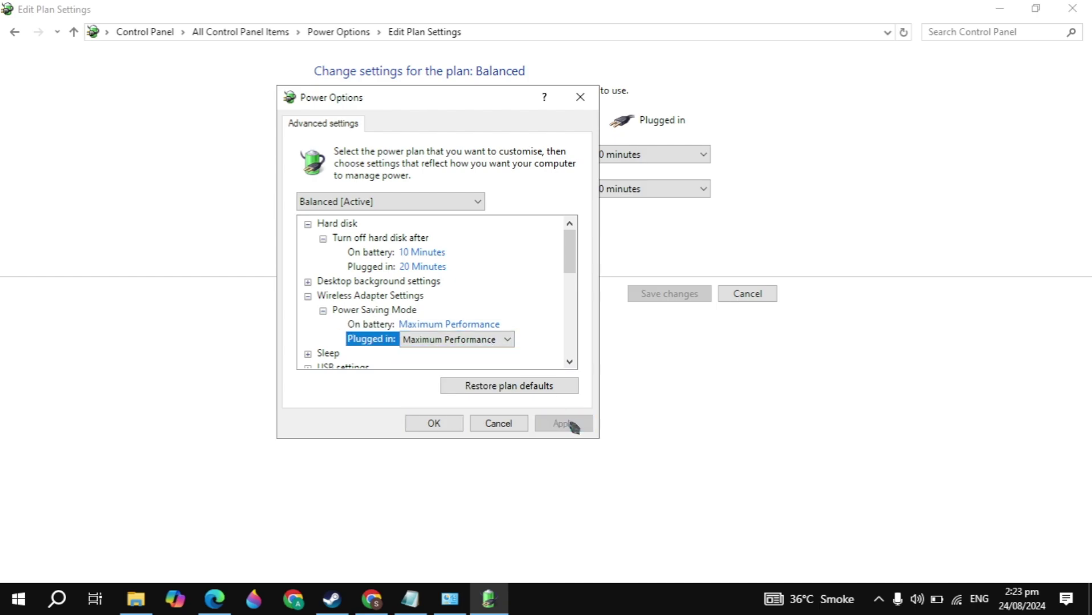
click(433, 424)
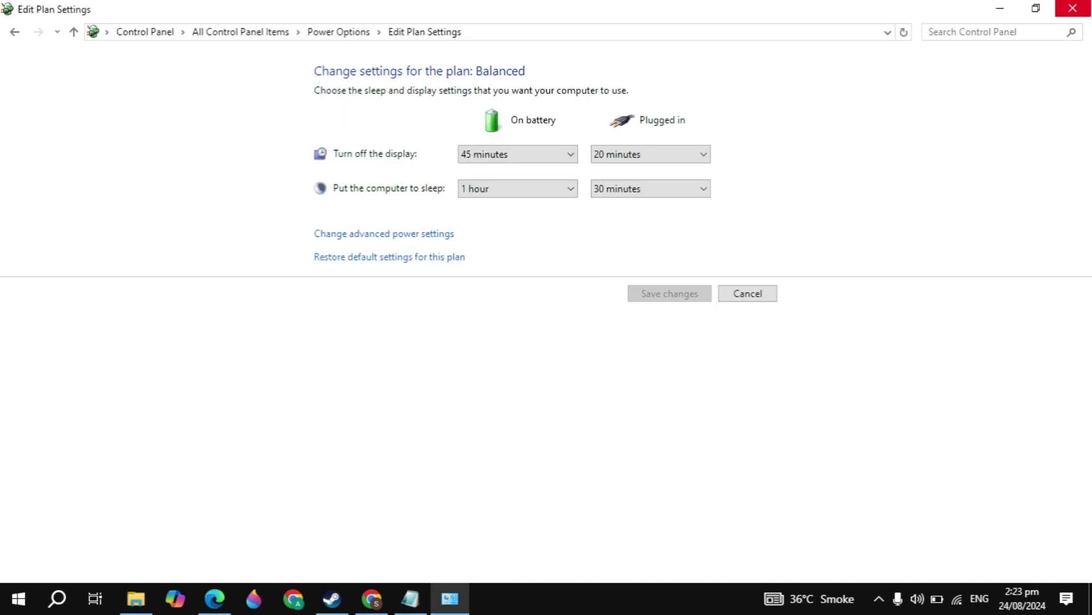
click(1072, 8)
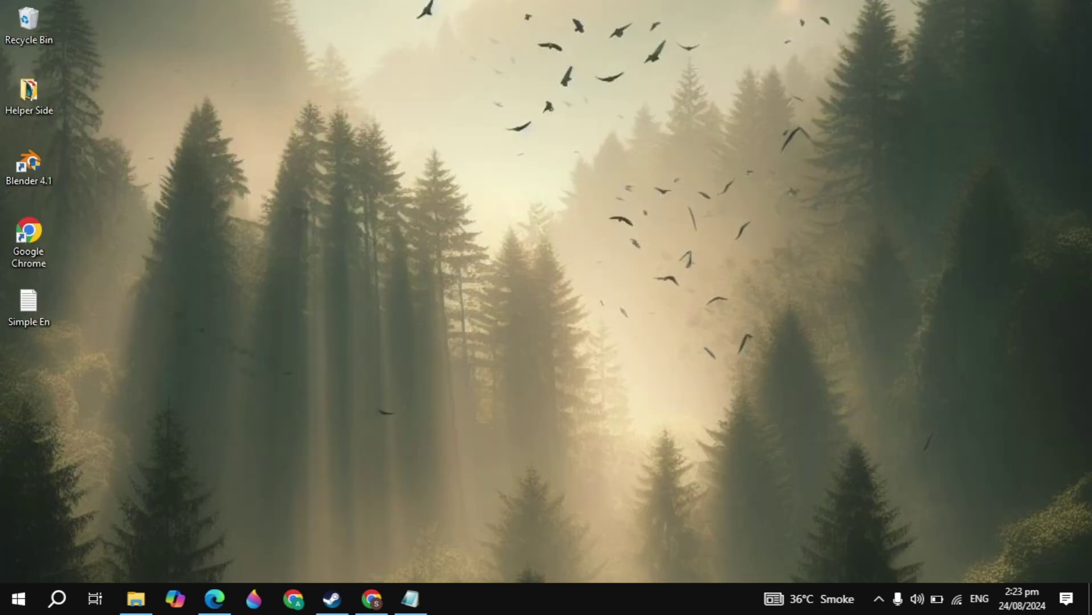
click(73, 605)
text(graph)
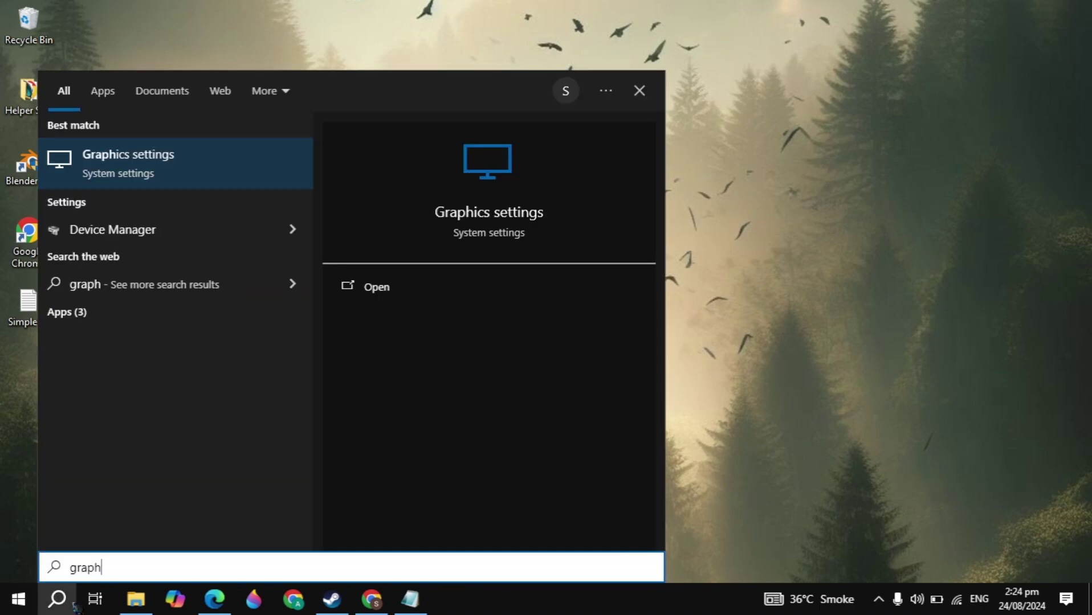
key(Return)
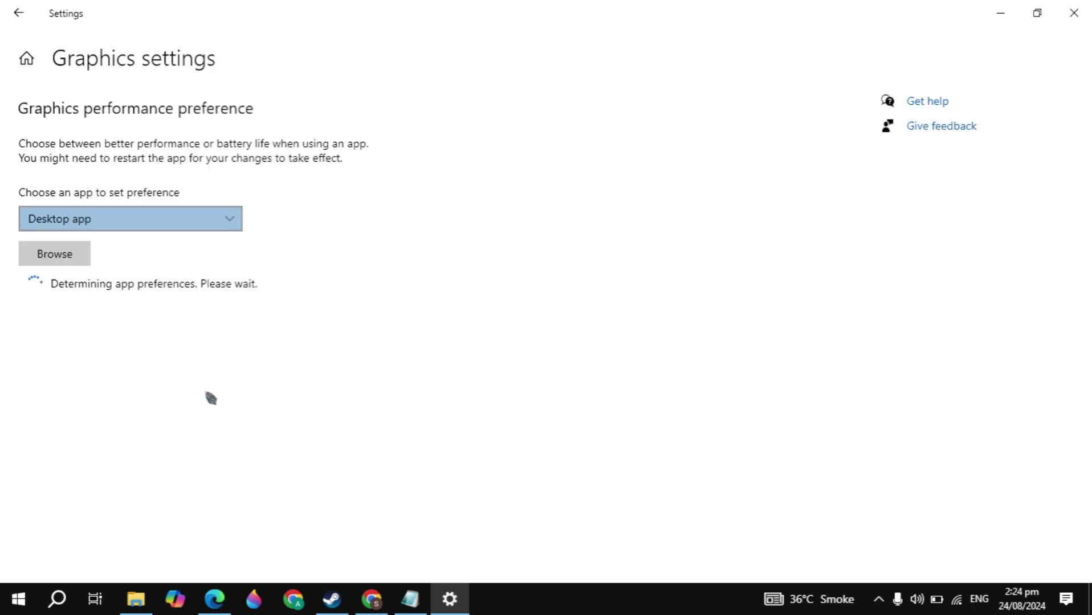
click(103, 356)
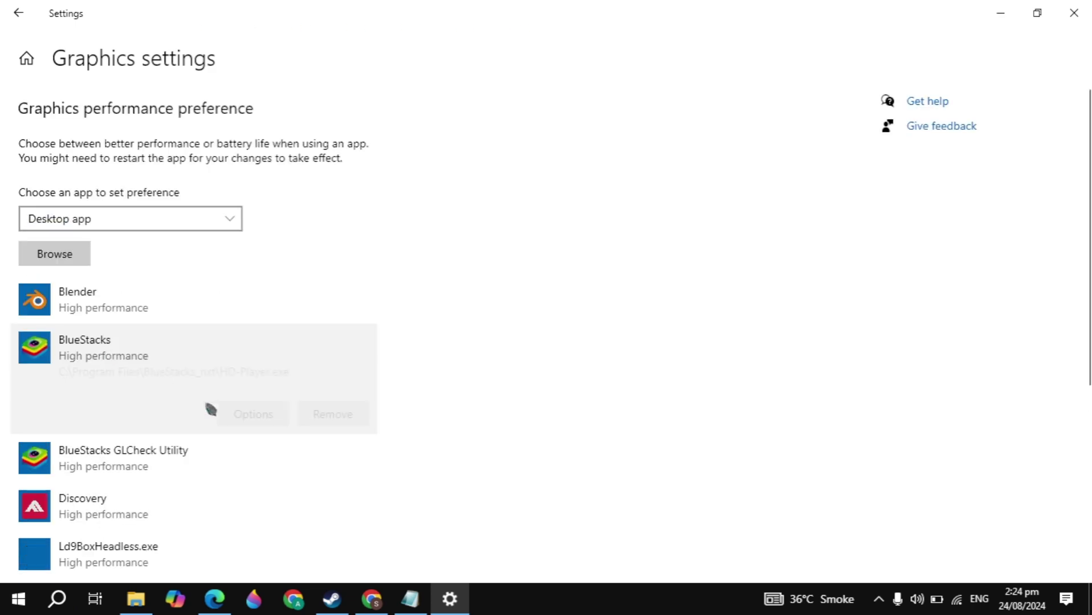
click(260, 424)
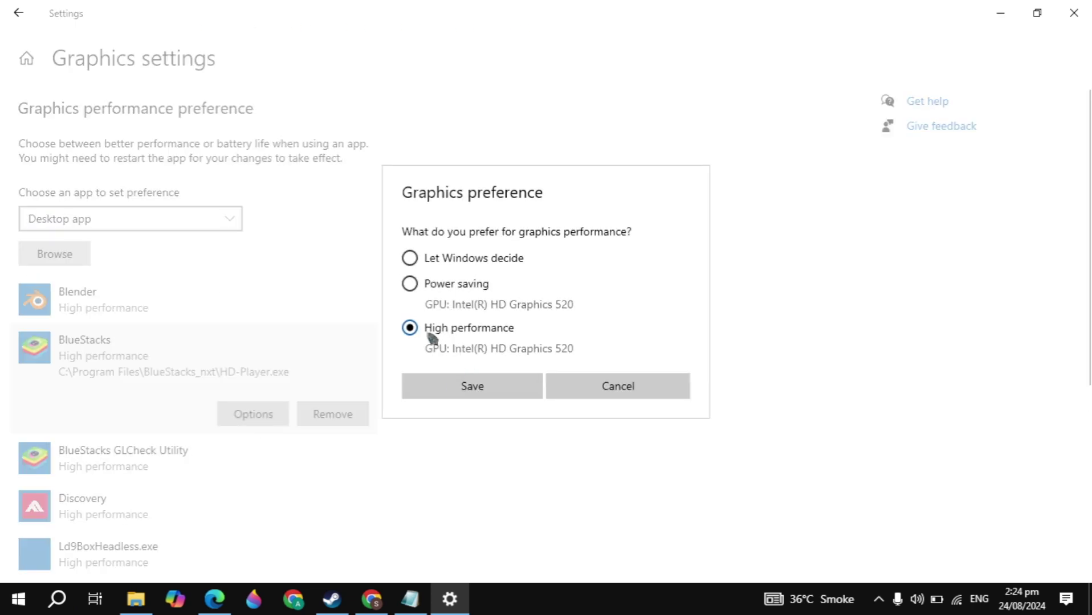
click(585, 384)
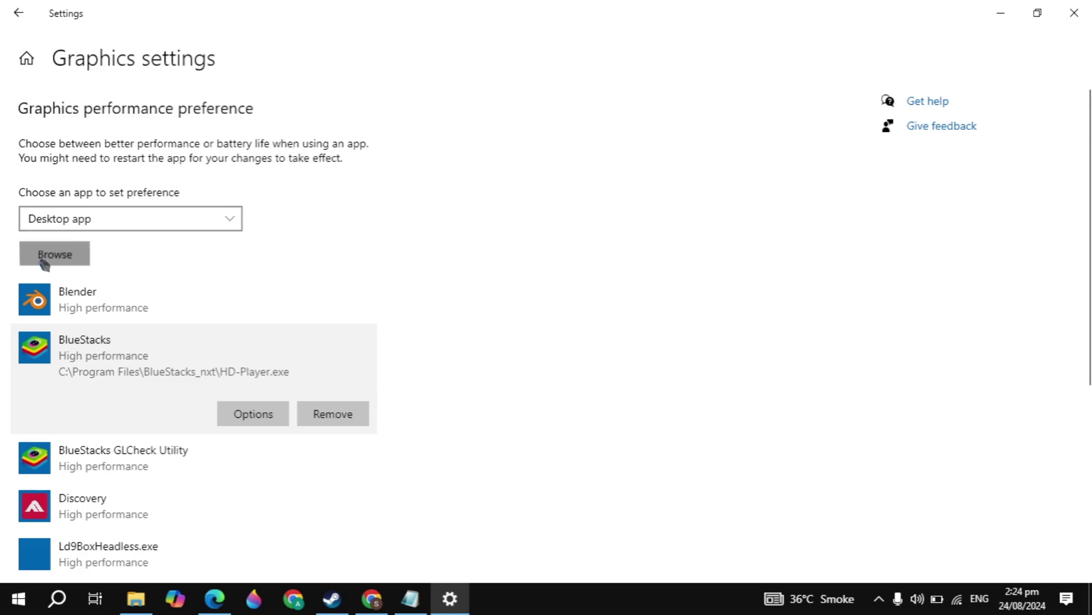
click(43, 259)
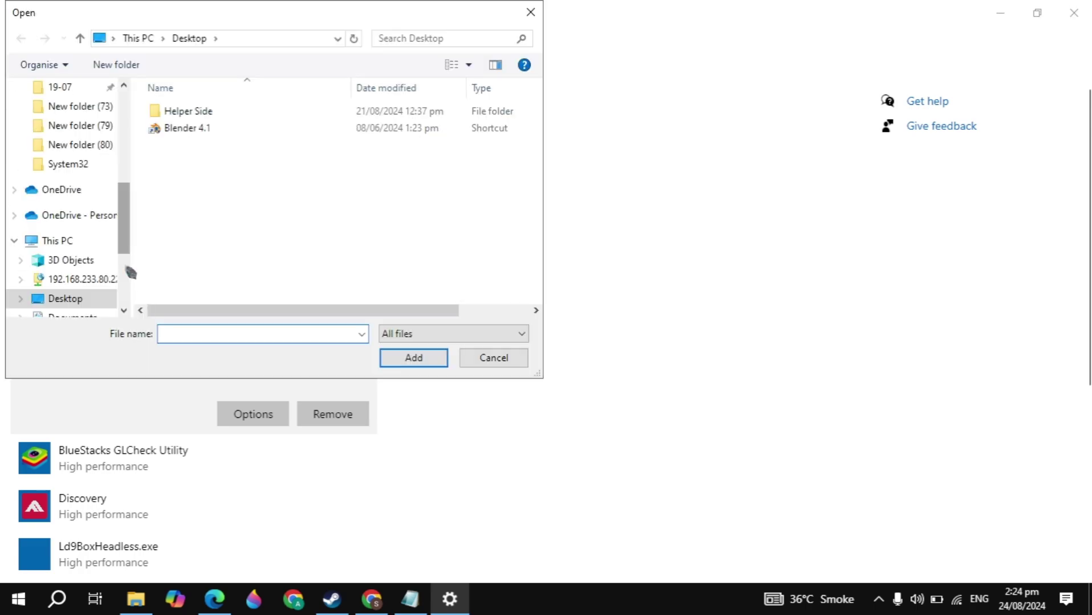
scroll(73, 147, up, 1)
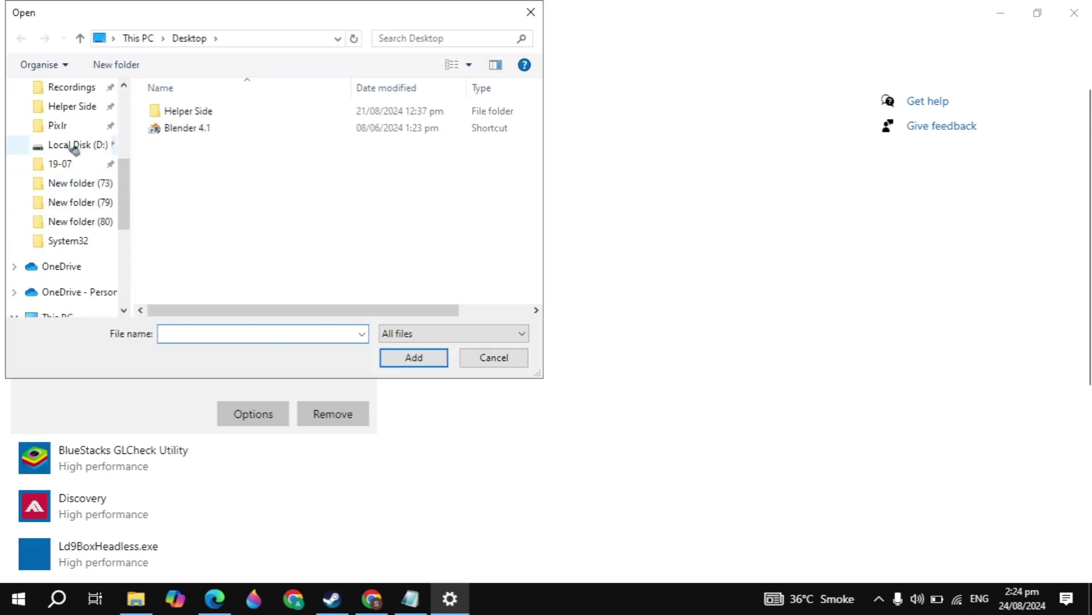
scroll(49, 202, down, 4)
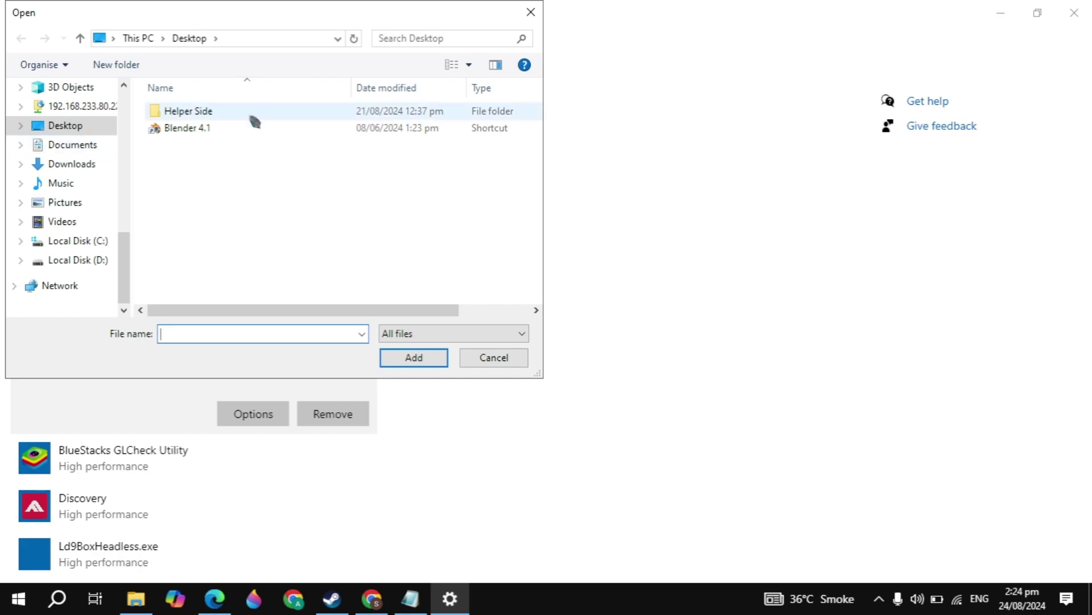
click(520, 365)
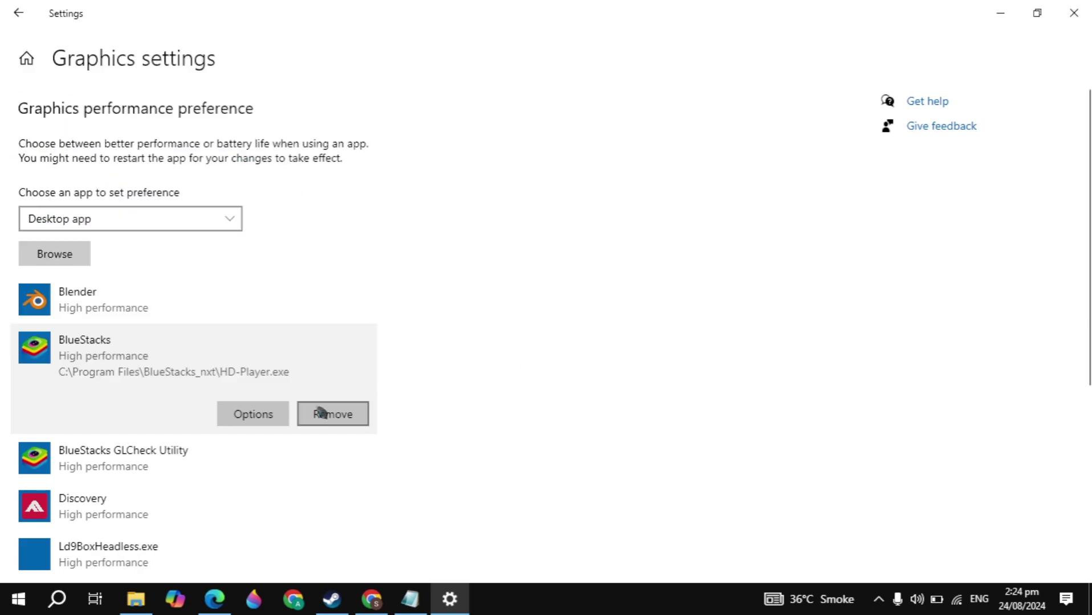
click(282, 417)
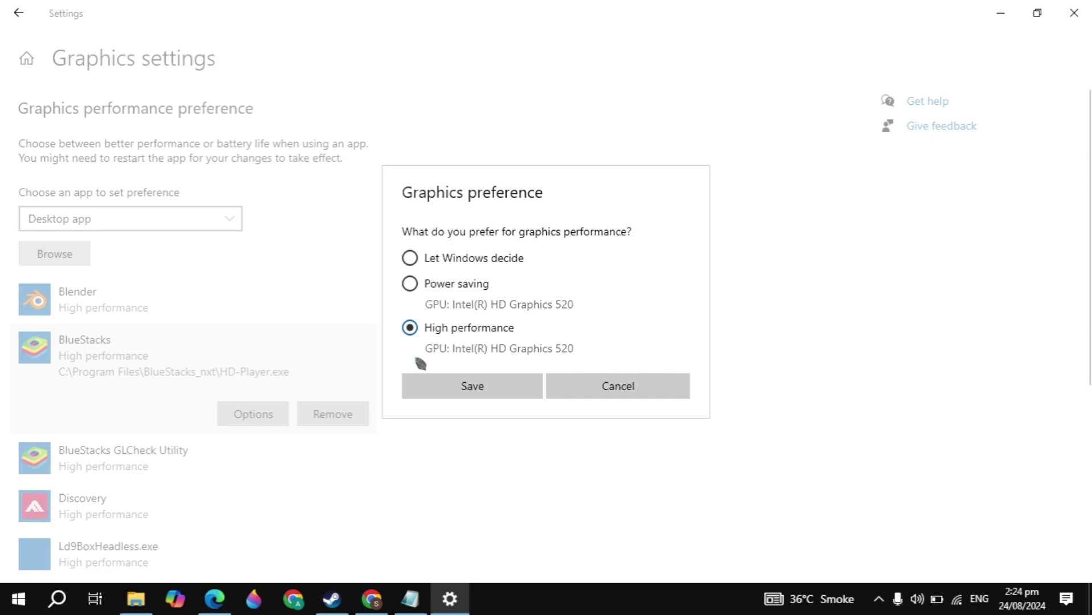
click(574, 387)
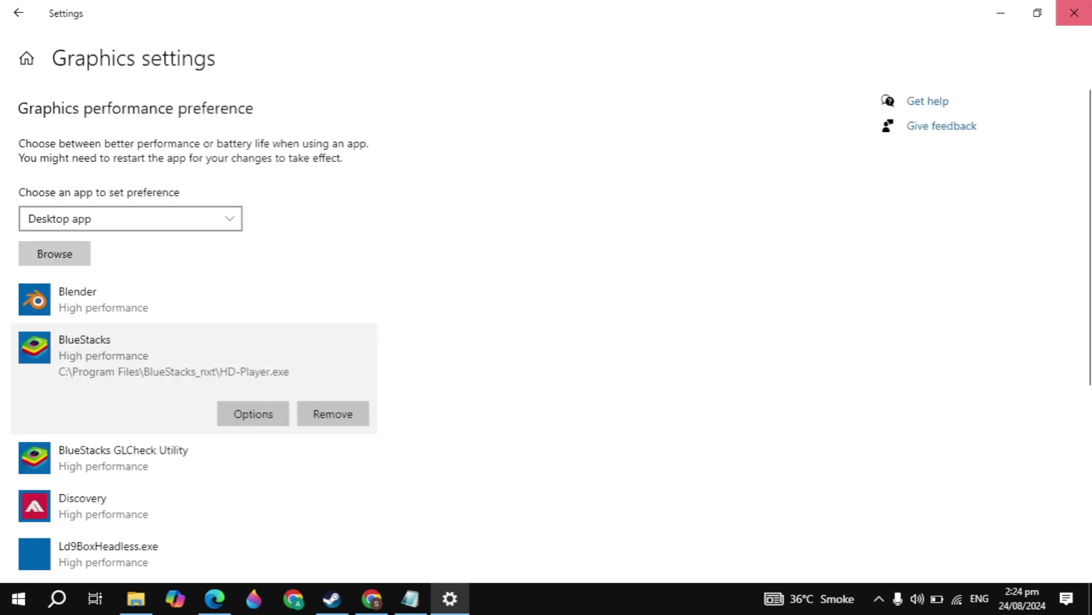
click(1073, 12)
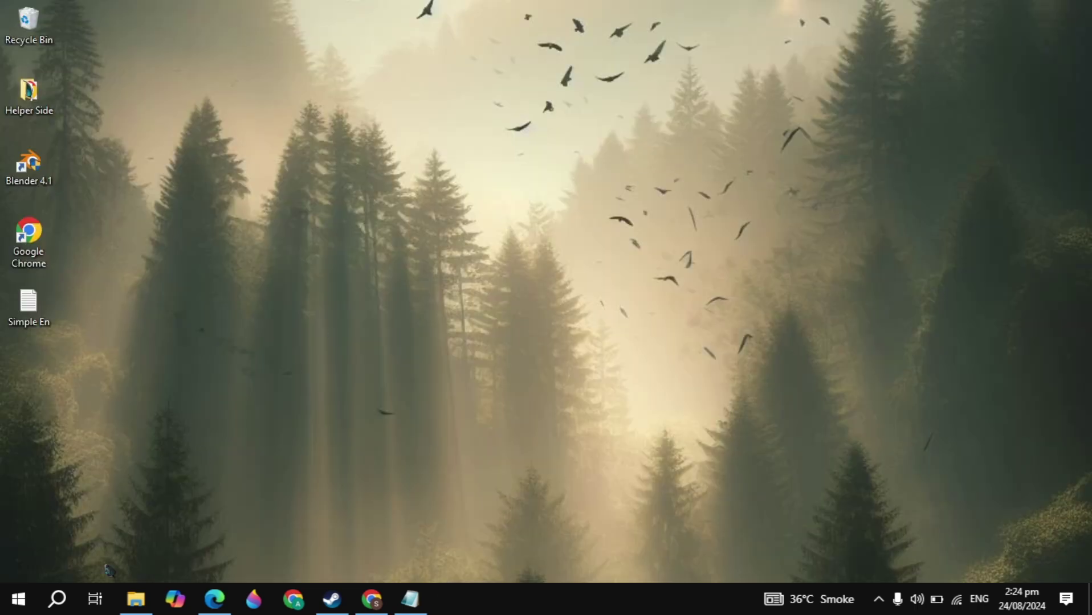
click(56, 599)
text(ga)
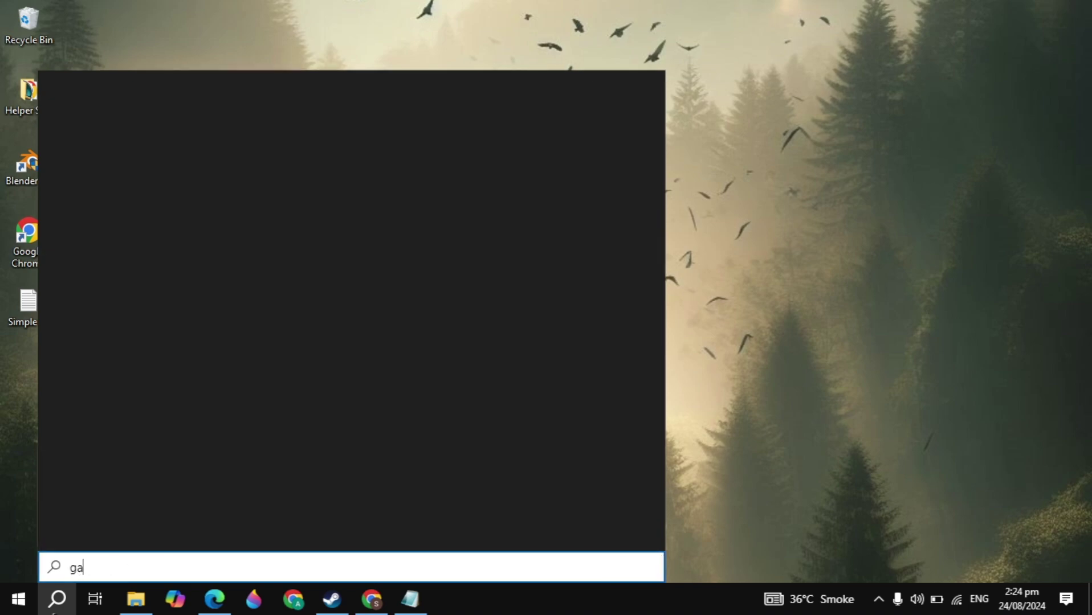
text(me mode)
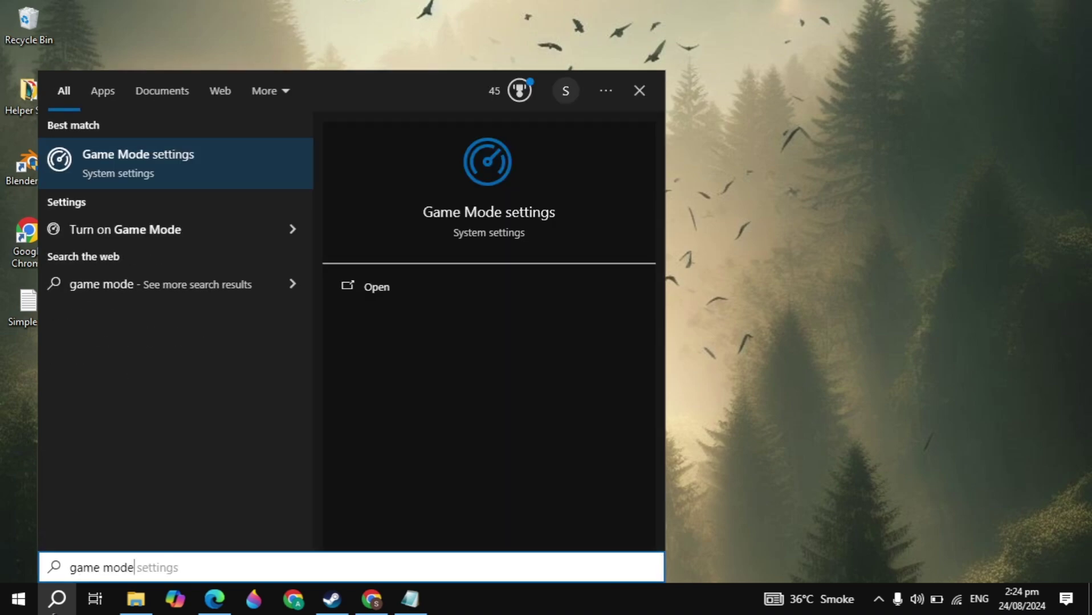
key(Return)
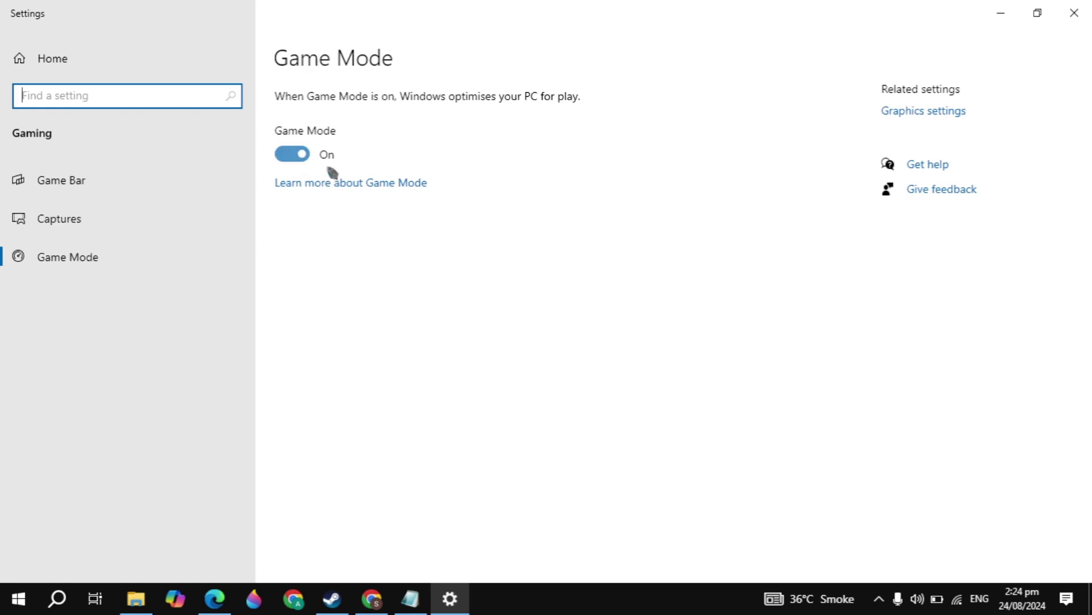
click(1074, 13)
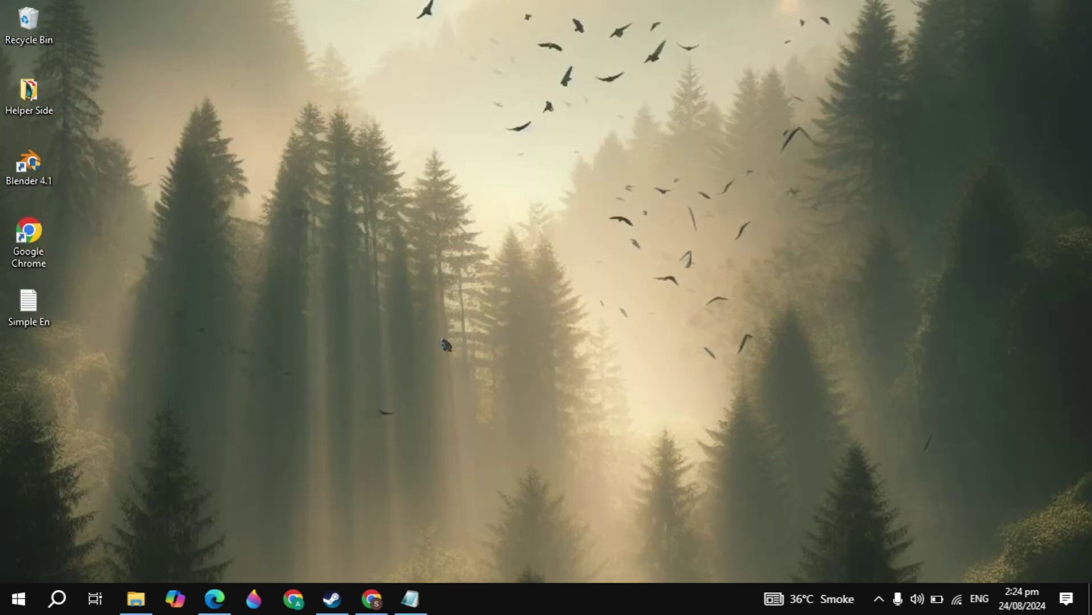
From the Steam library, browse THE FINALS' installed files via Properties > Installed Files
click(333, 599)
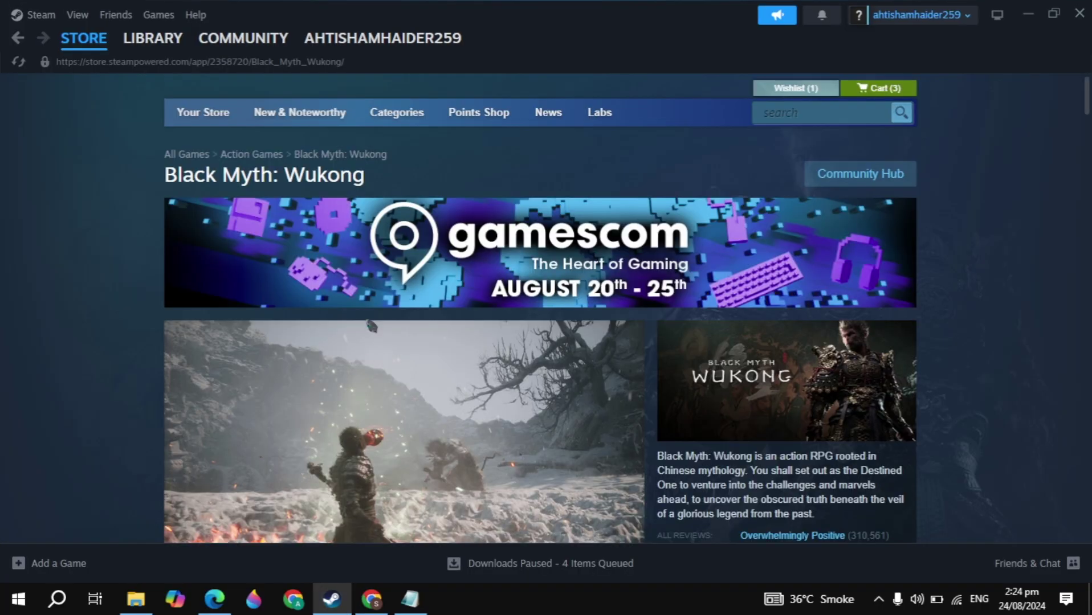
click(159, 38)
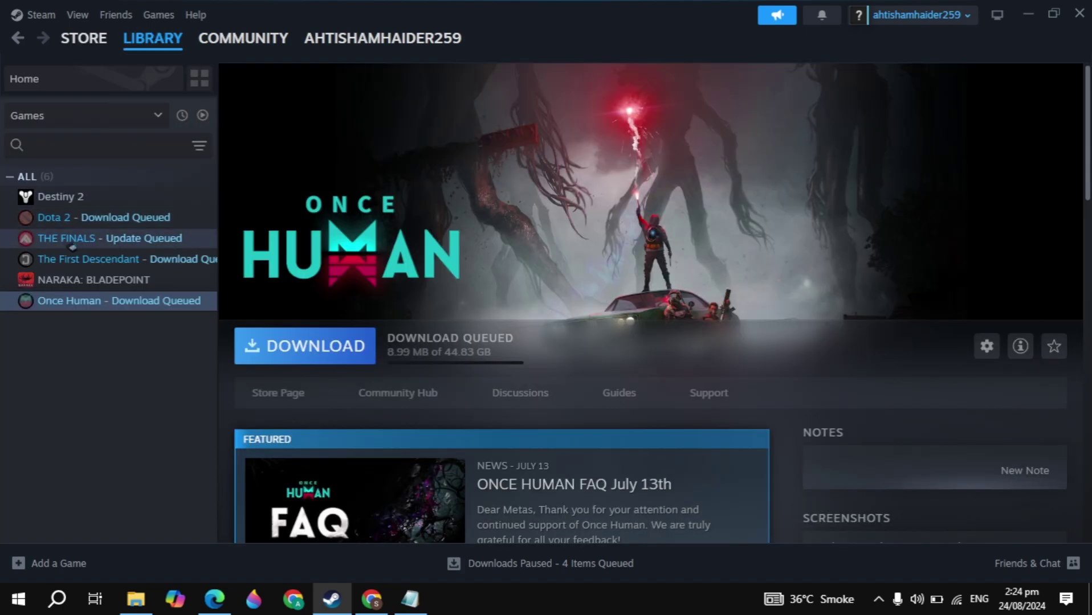
click(72, 245)
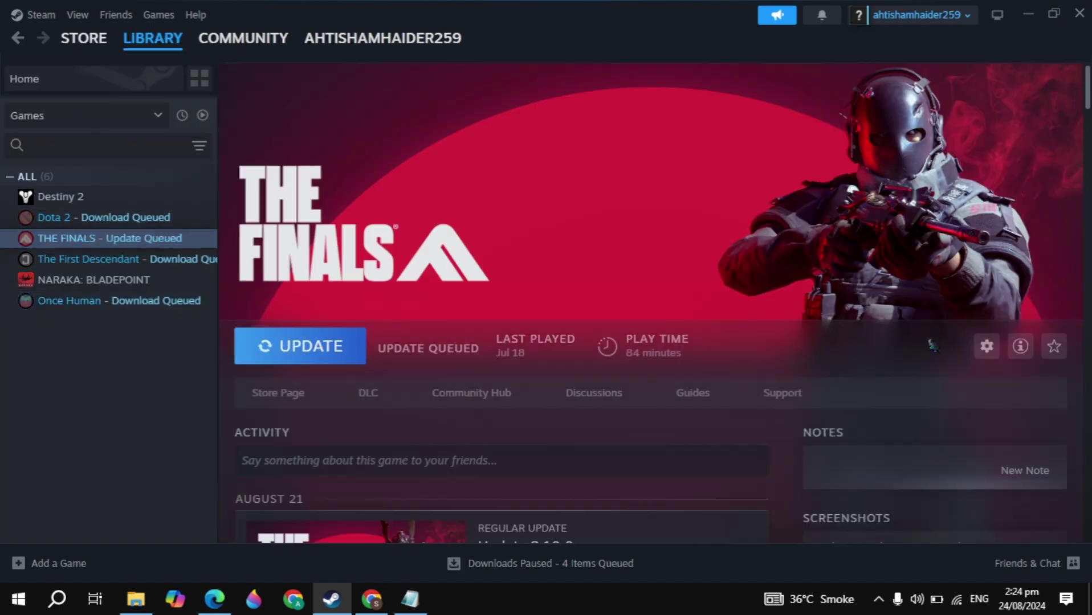
click(988, 346)
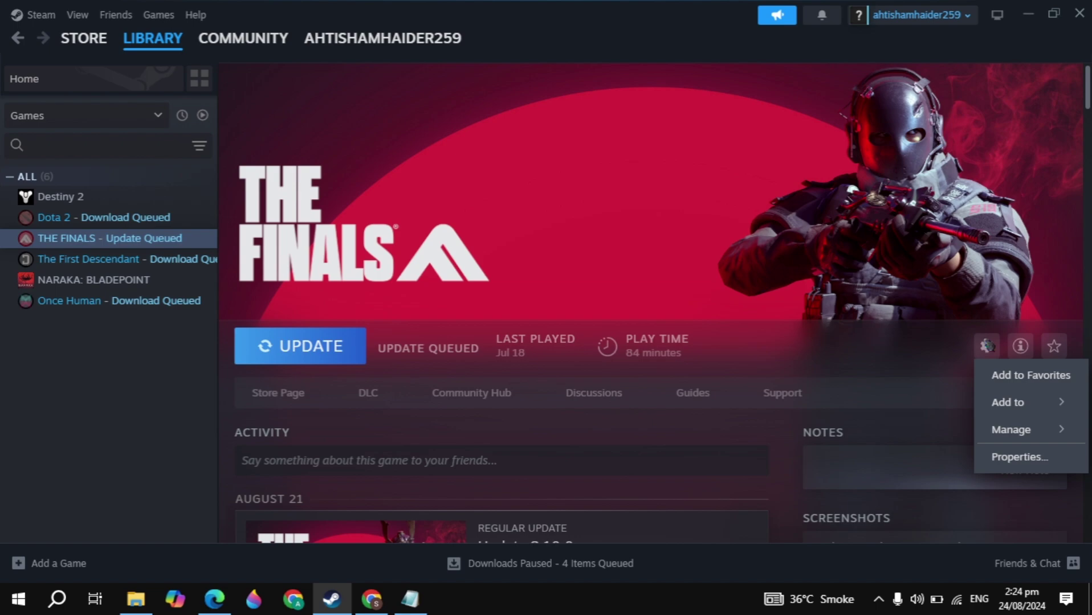
click(1020, 457)
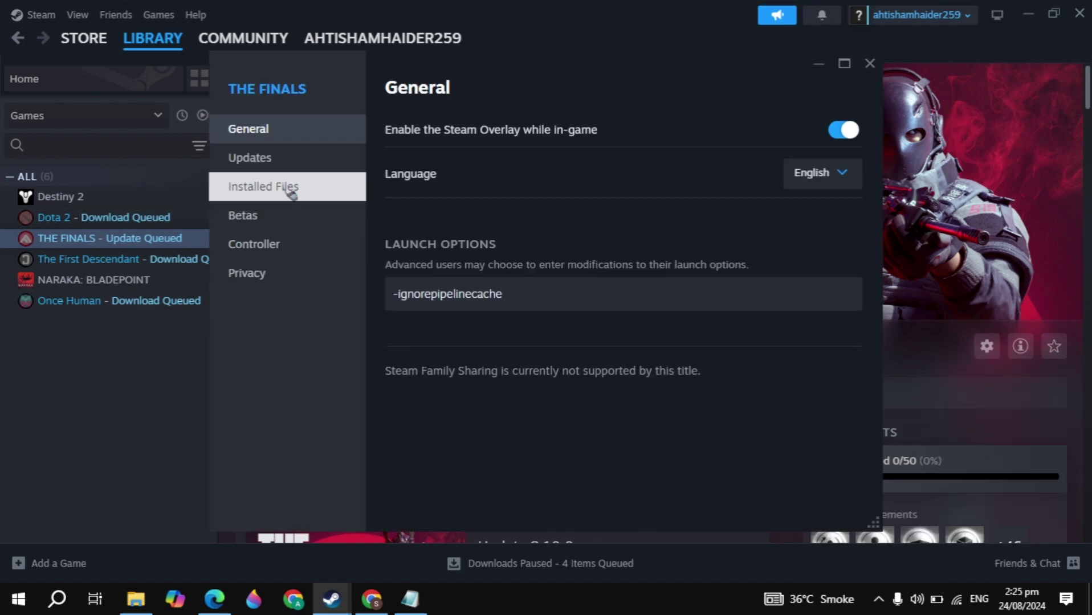
click(291, 193)
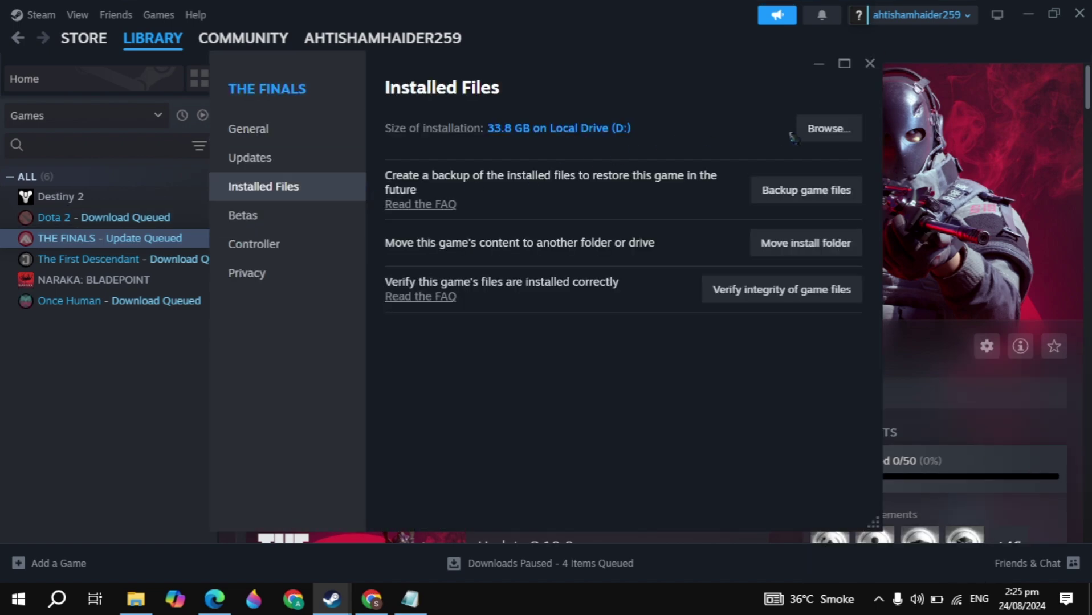
click(823, 126)
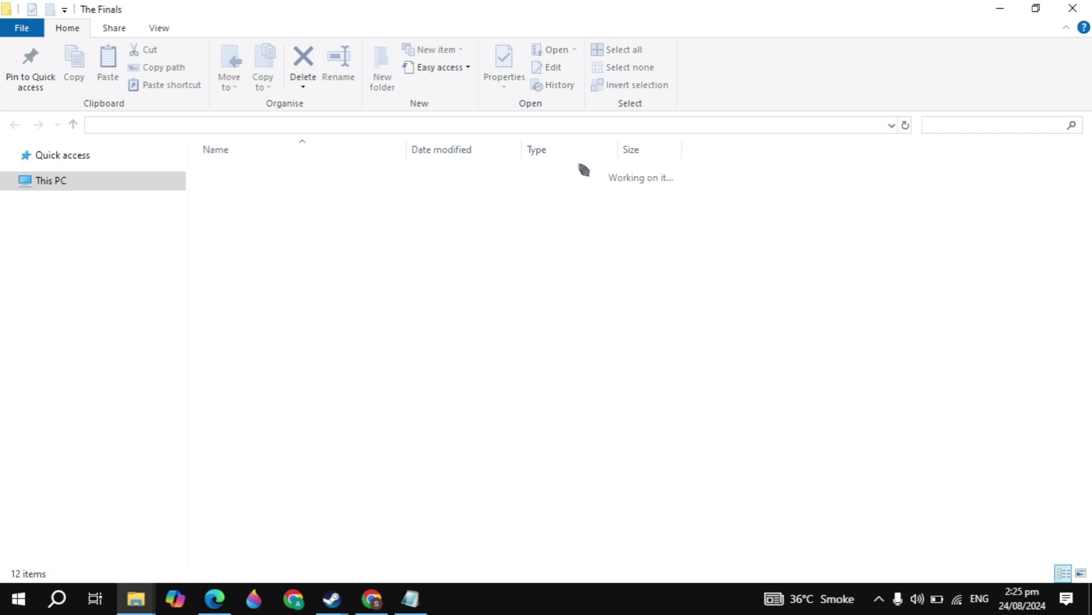
Open the Discovery file's Compatibility properties and enable Windows 8 compatibility mode
click(238, 245)
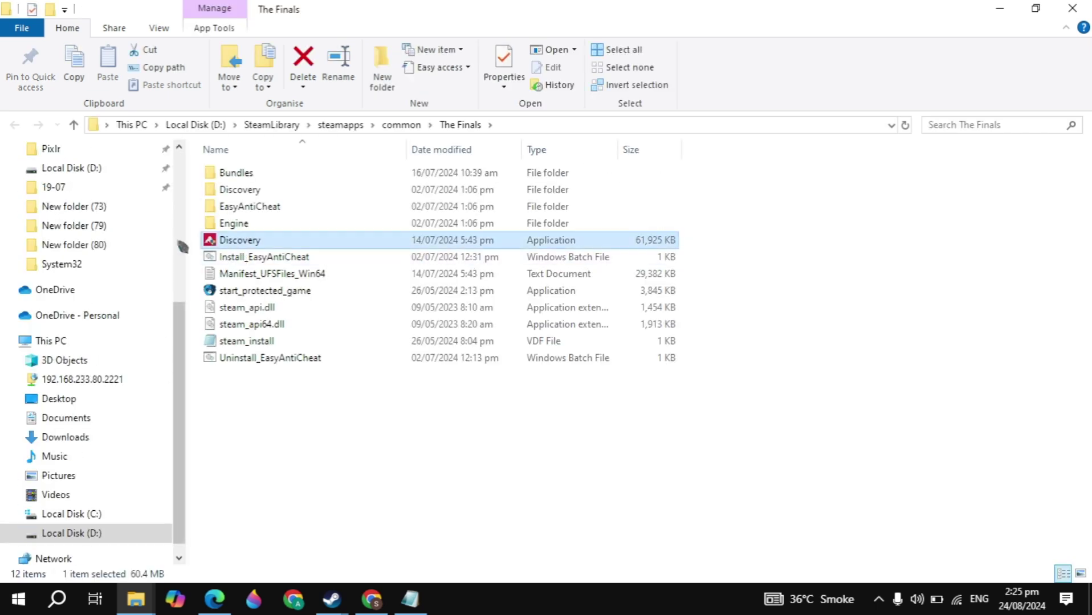
right_click(297, 245)
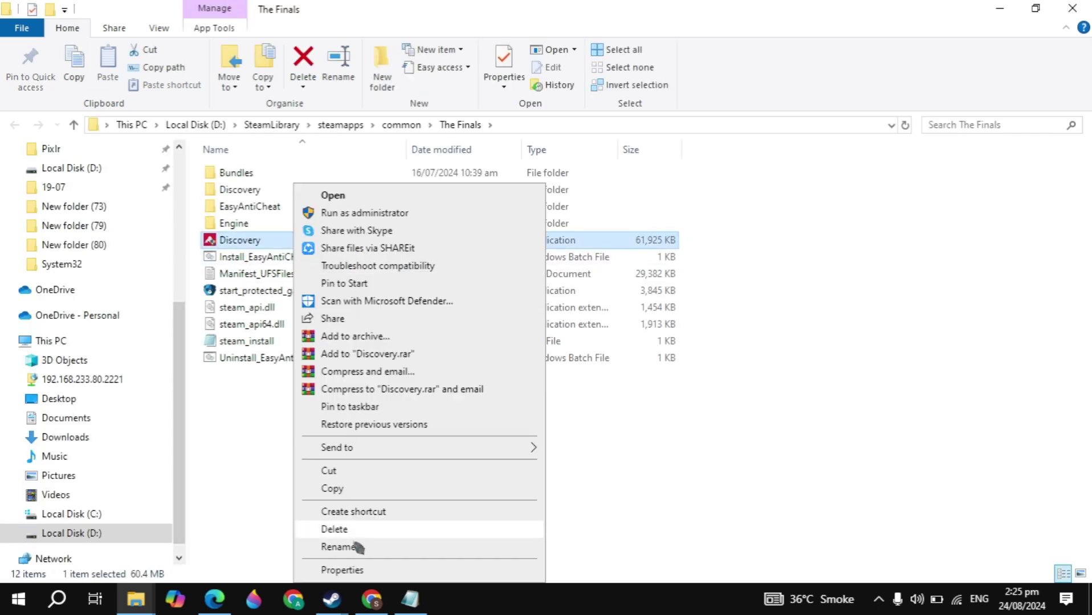
click(373, 572)
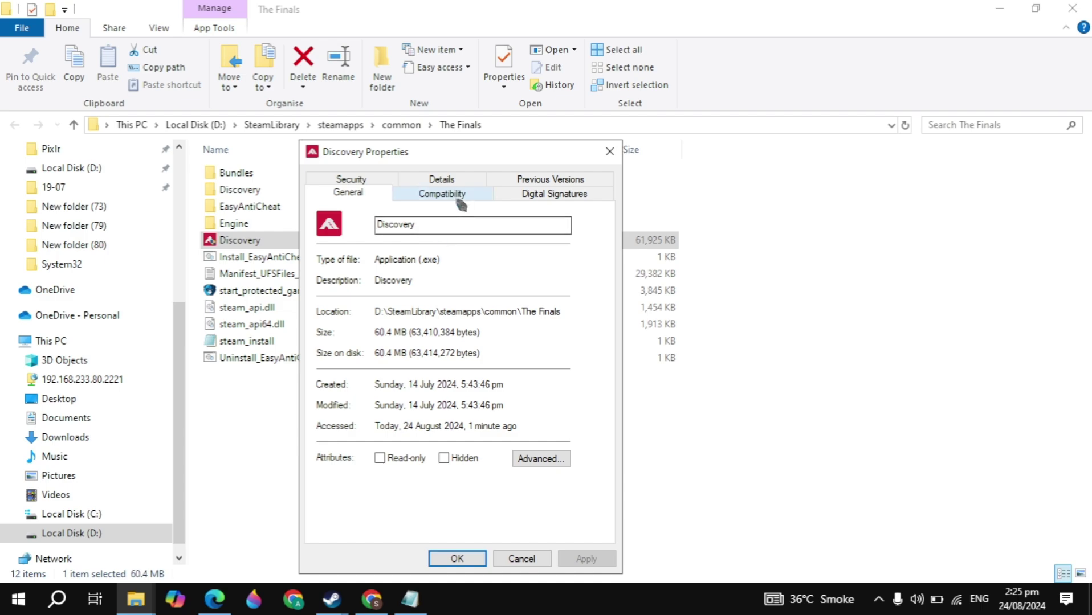
click(459, 200)
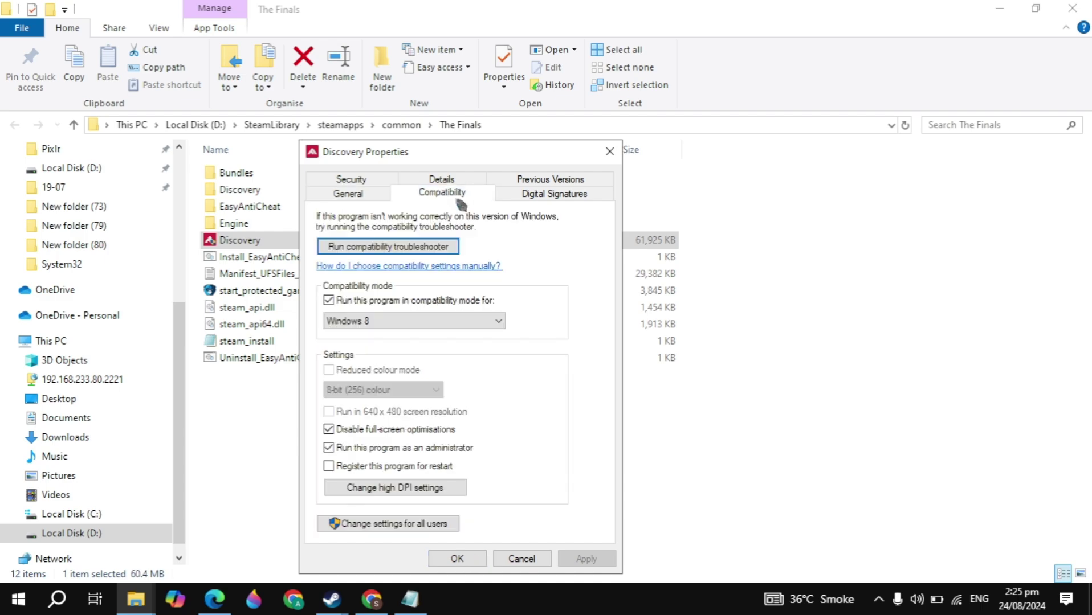
click(330, 300)
click(330, 300)
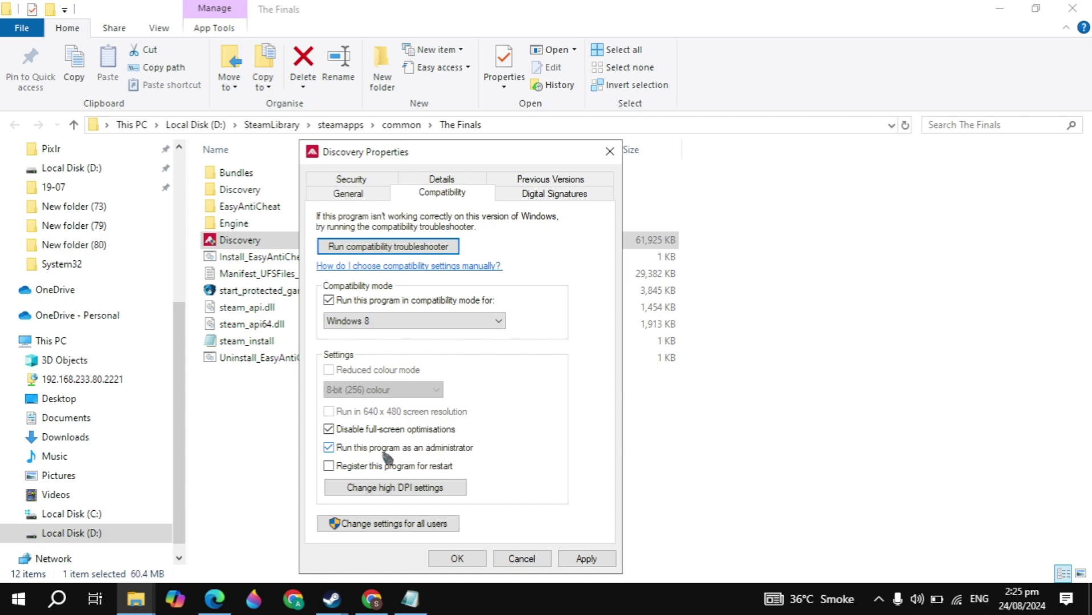
Apply the compatibility settings, then close the game folder and THE FINALS properties
click(585, 559)
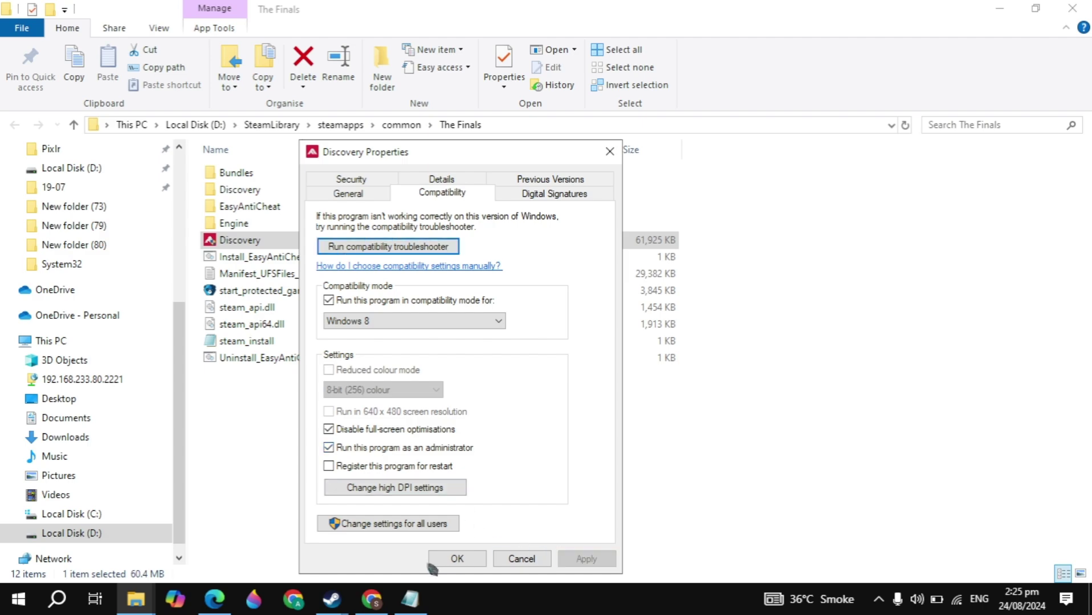
click(456, 559)
click(1072, 8)
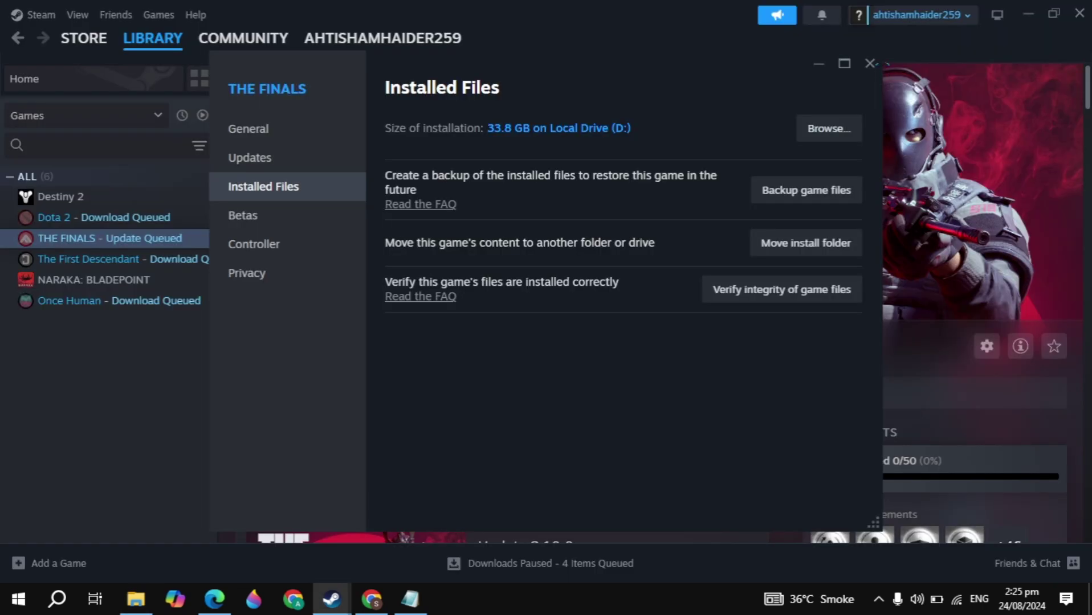
click(871, 63)
click(1030, 12)
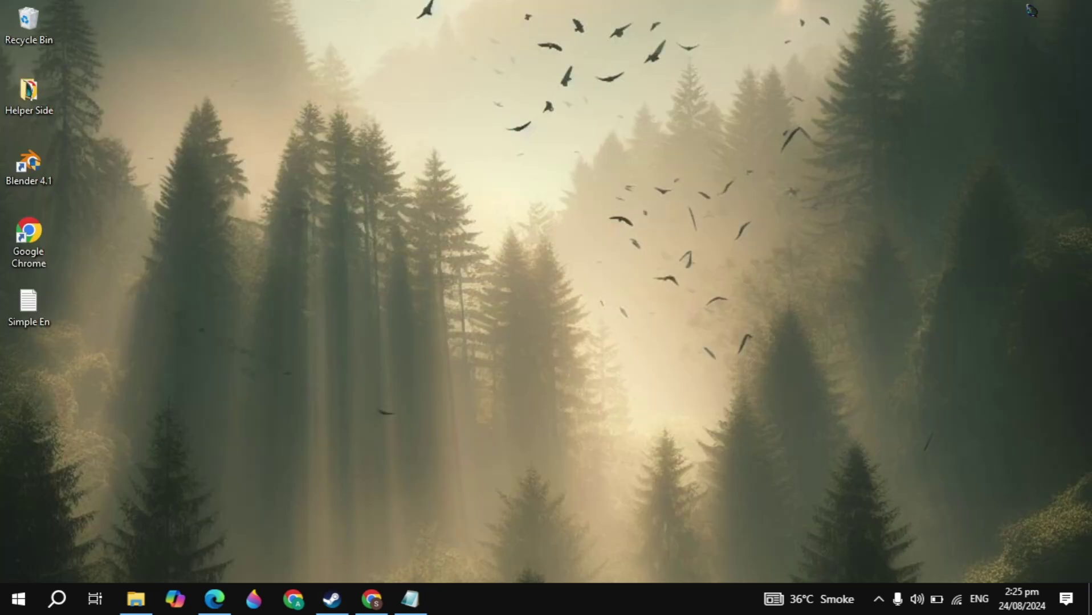
click(57, 599)
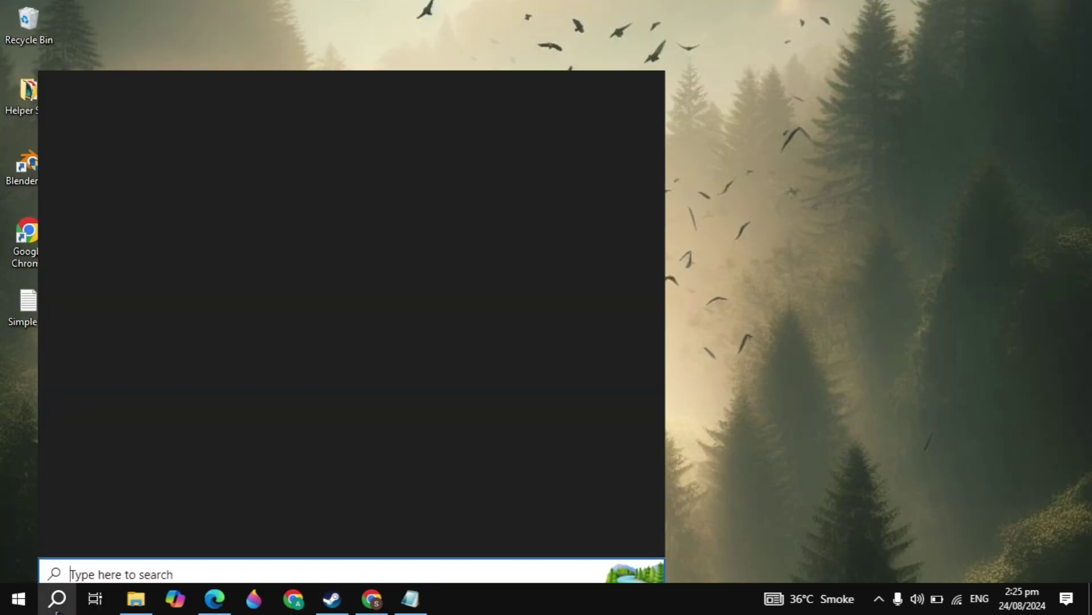
text(windows up)
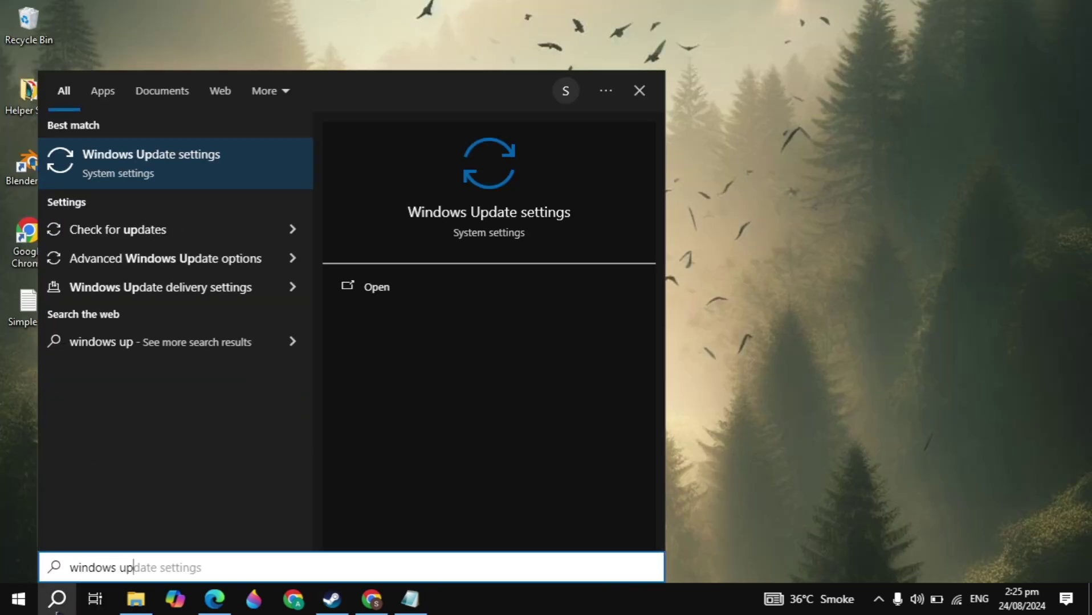
key(Return)
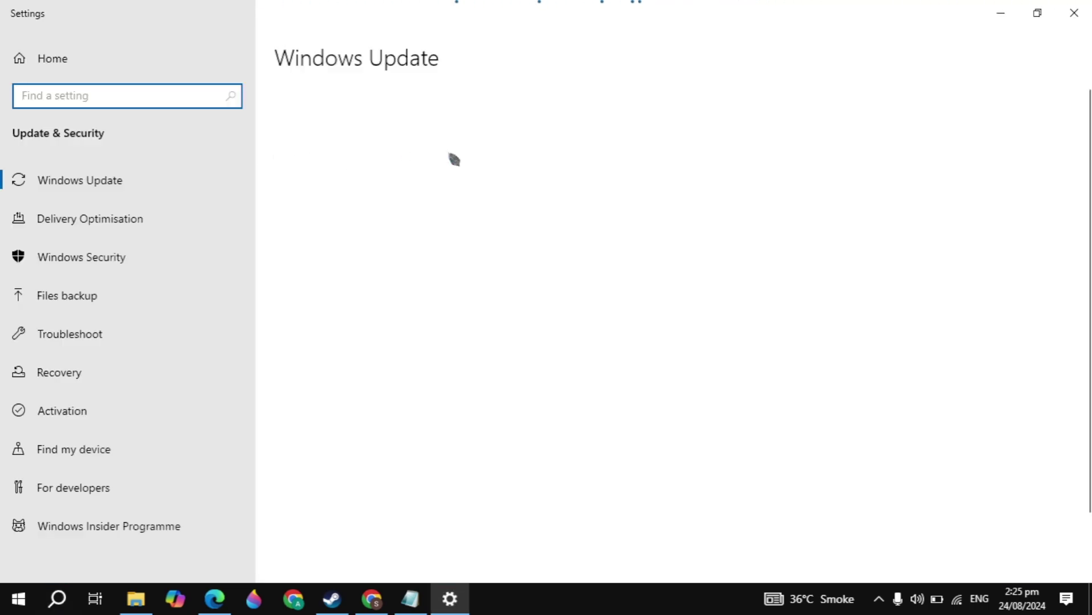
click(1074, 13)
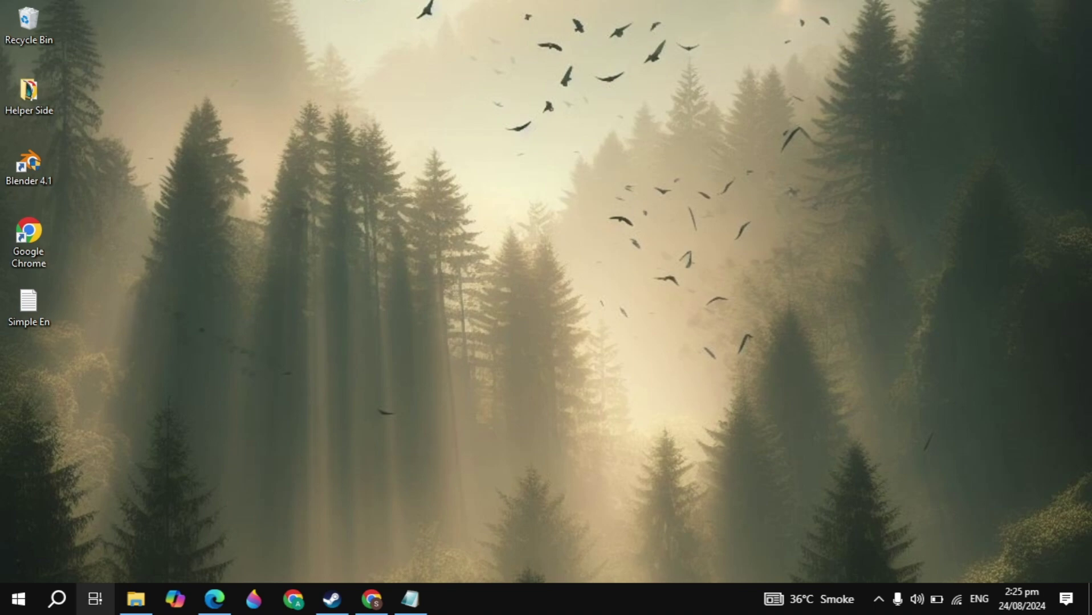
click(57, 598)
text(device)
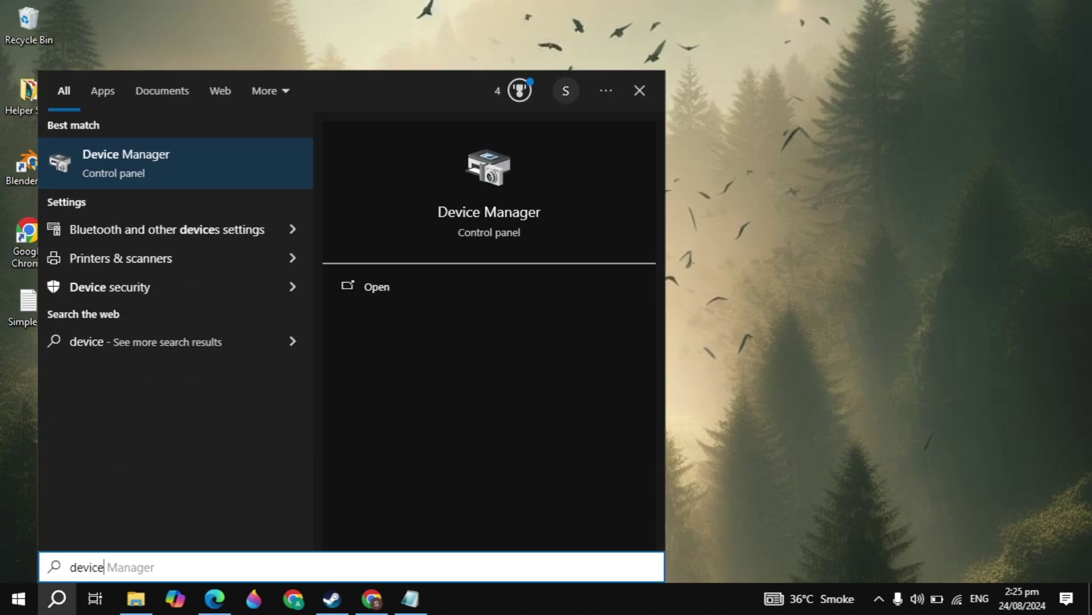
key(Return)
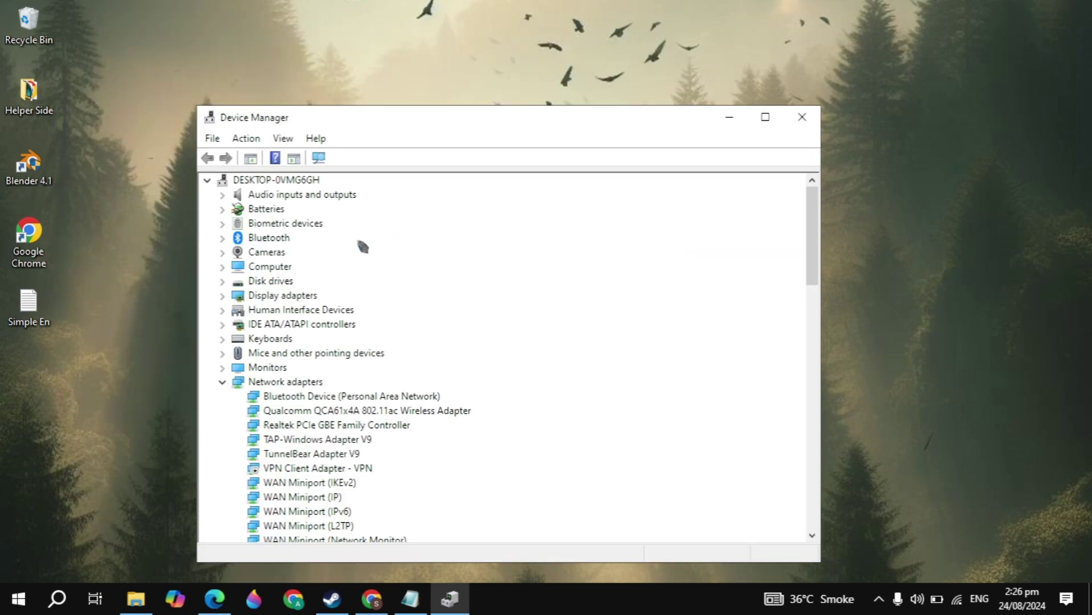
click(283, 297)
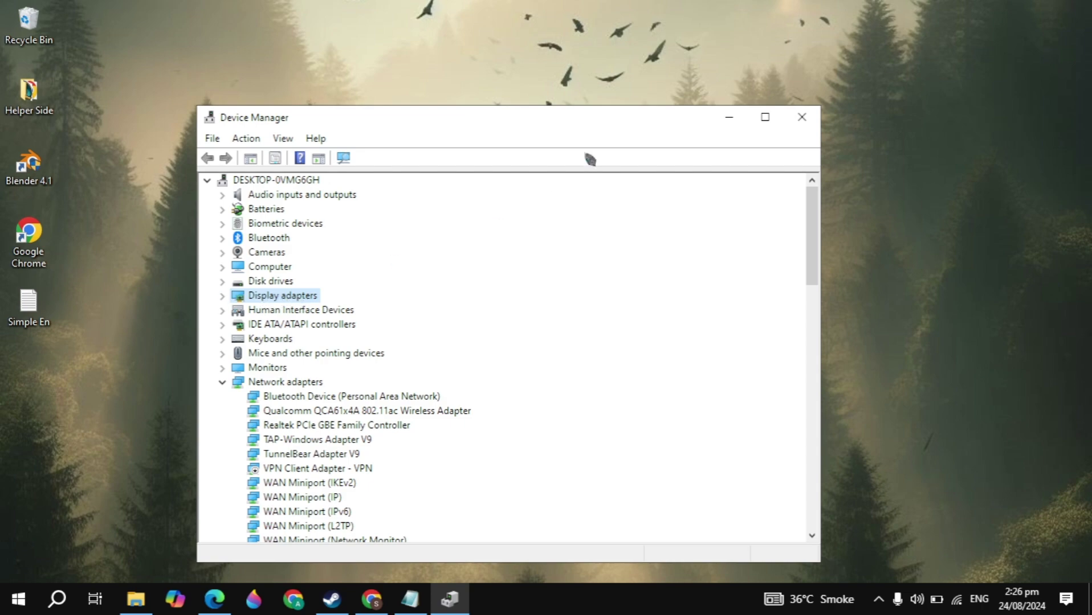
click(804, 116)
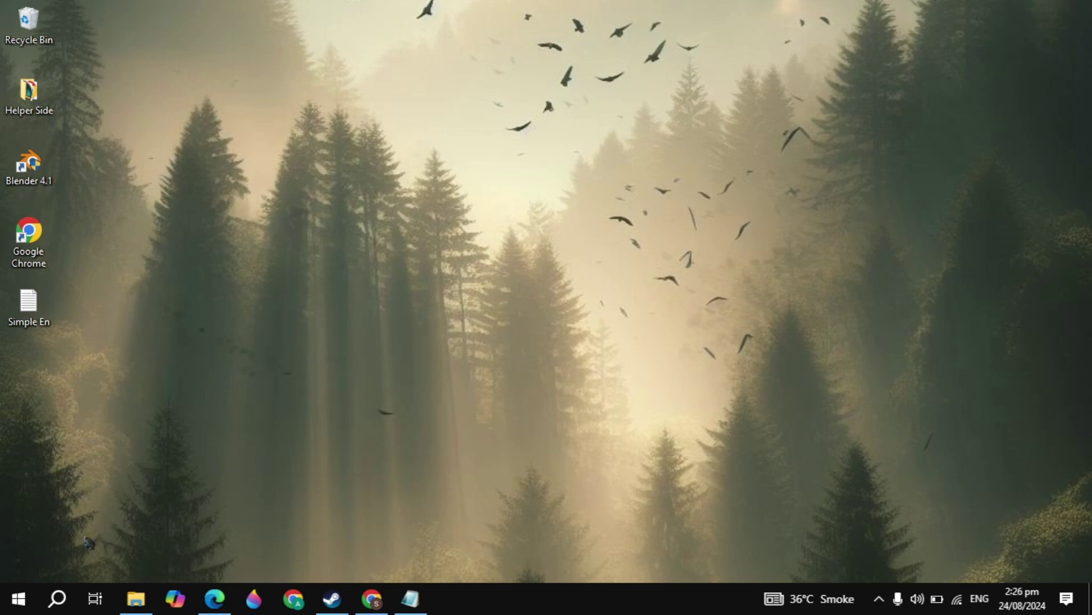
Search 'system' to launch System Configuration
click(57, 607)
text(sys)
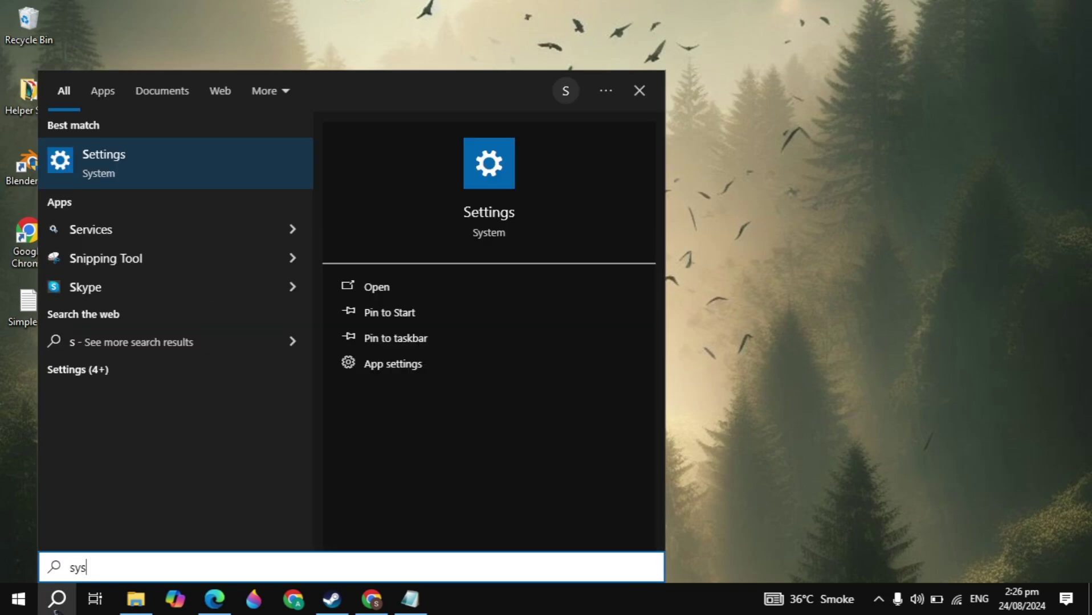
text(tem)
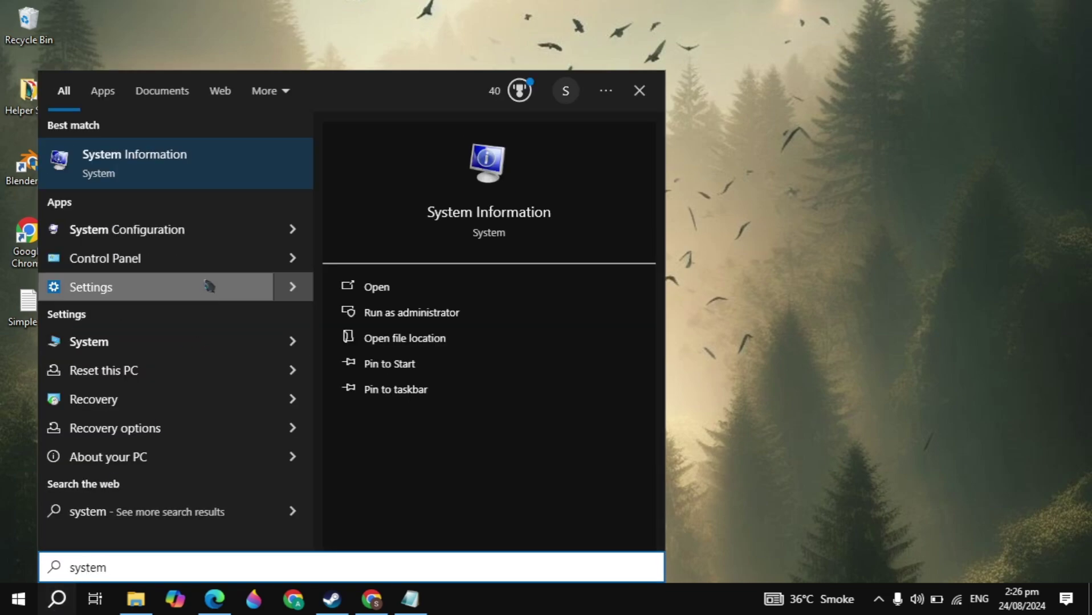
click(212, 228)
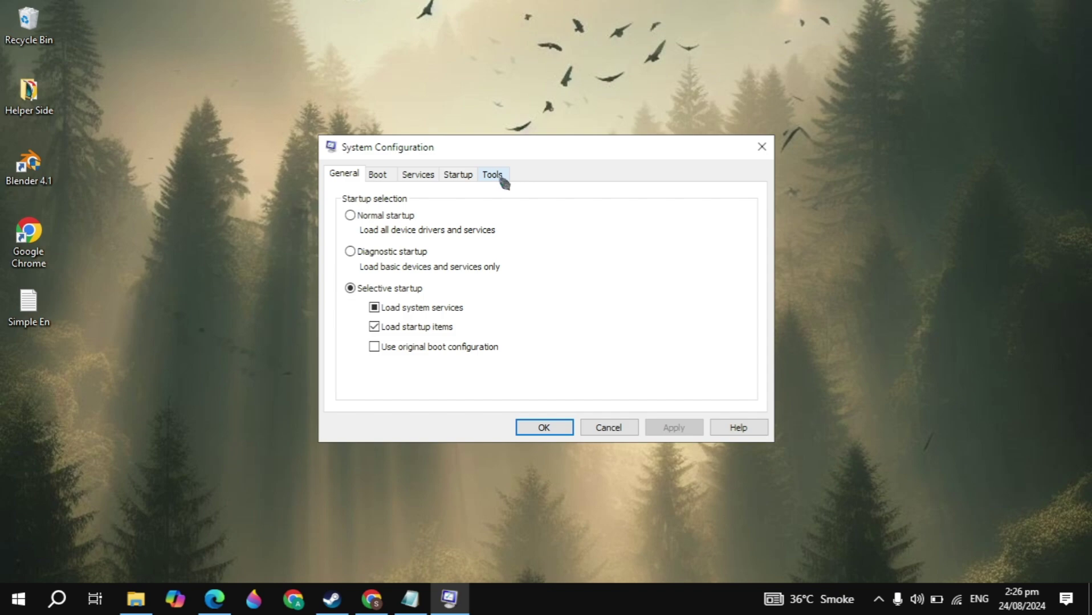
Hide Microsoft services, disable all the rest, apply, and exit without restarting
click(417, 179)
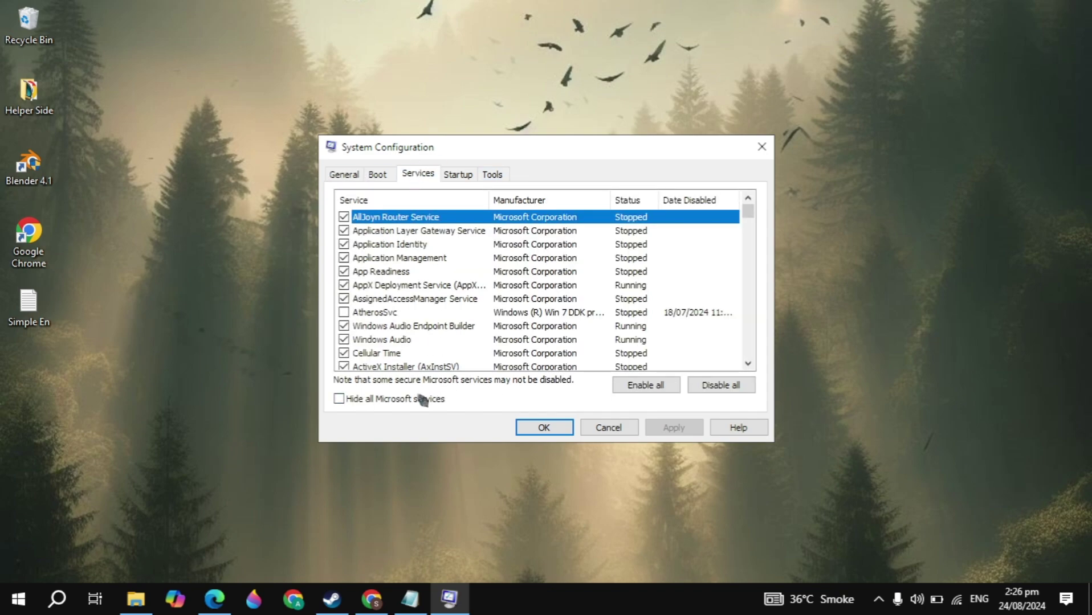
click(339, 400)
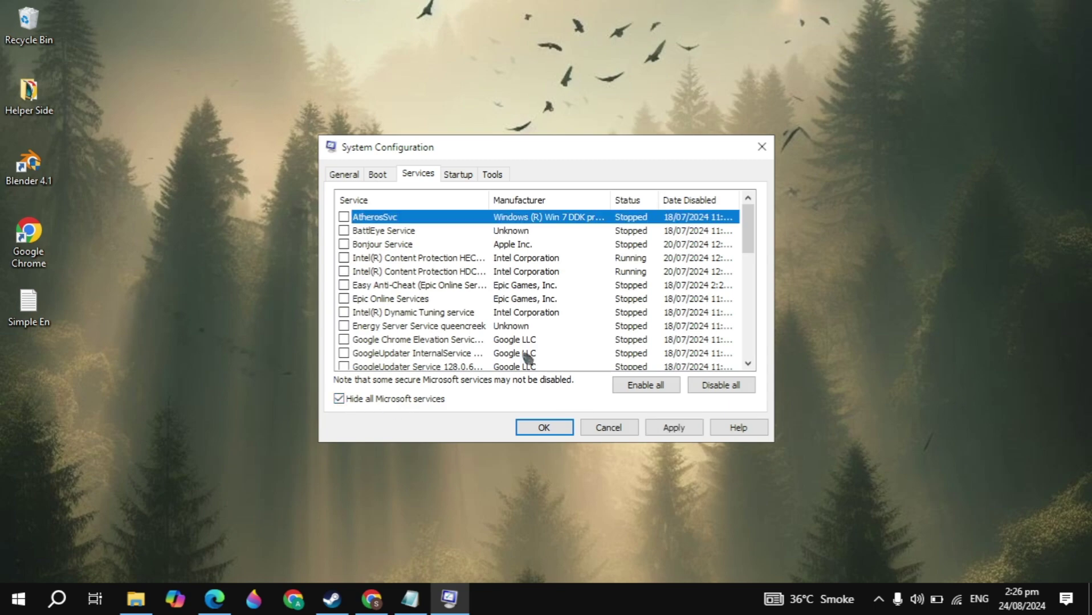
click(743, 387)
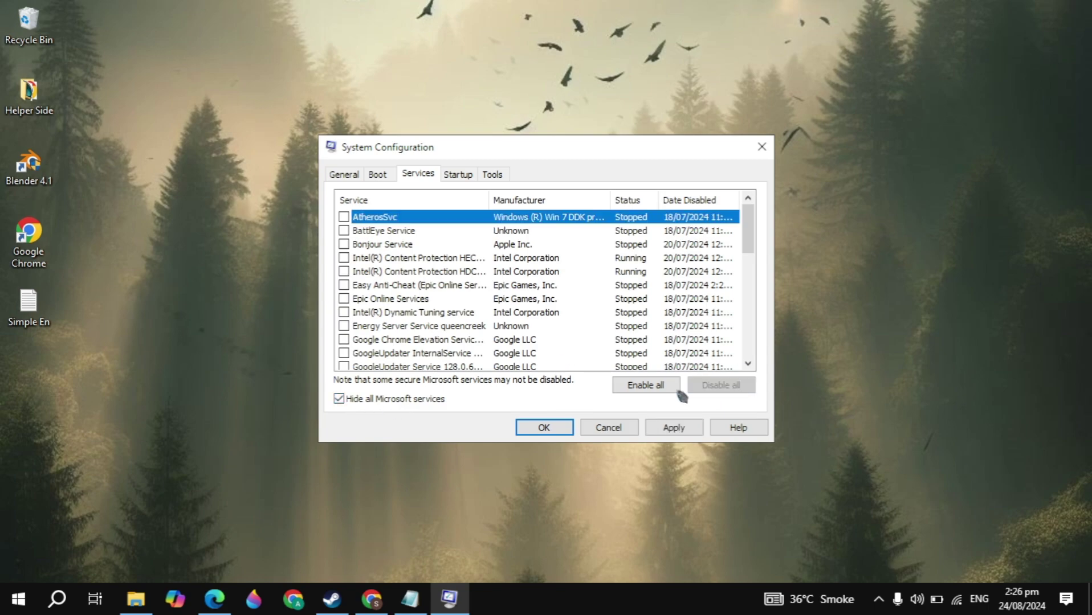
click(672, 428)
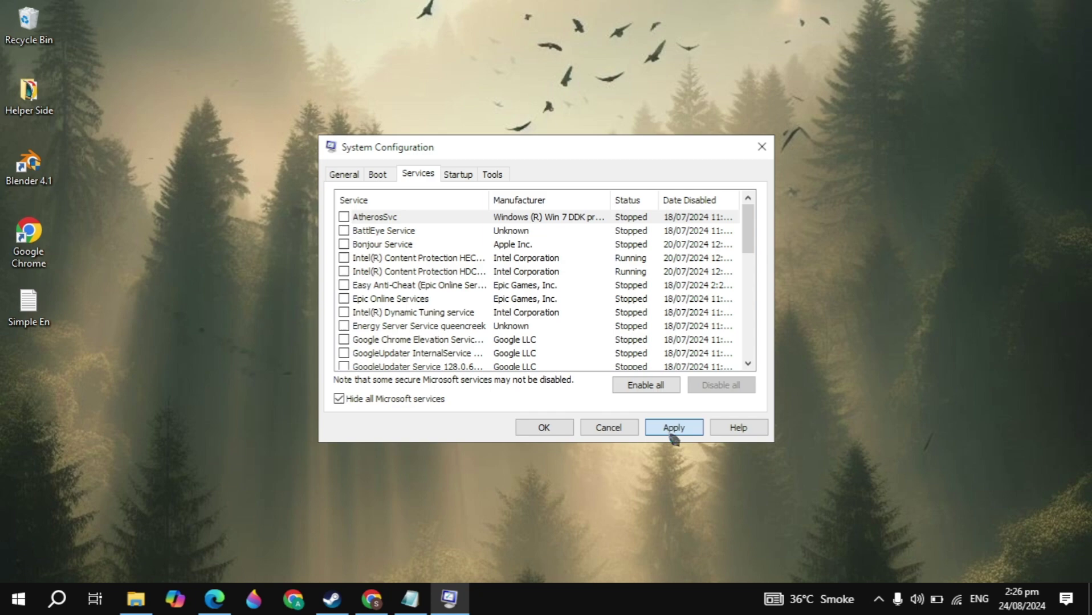
click(536, 432)
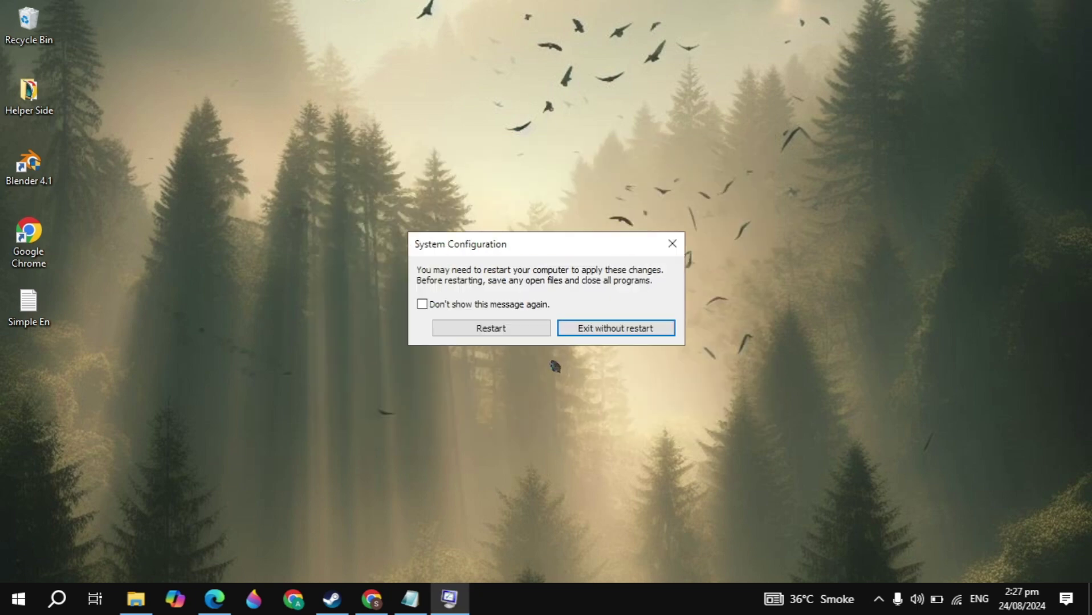
click(585, 333)
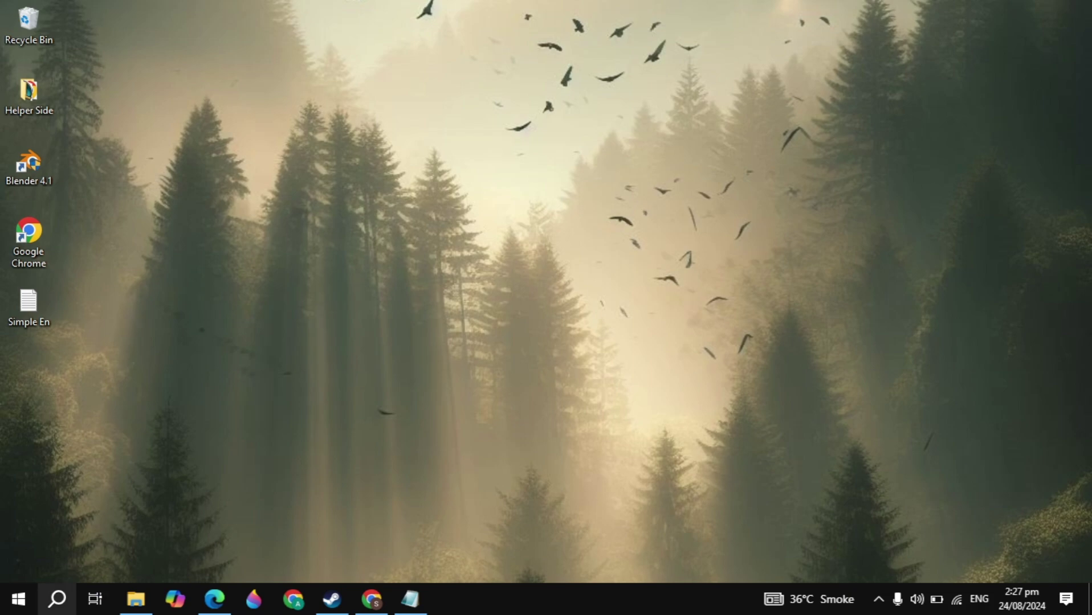
Launch the Settings app from Windows search
click(56, 599)
text(settin)
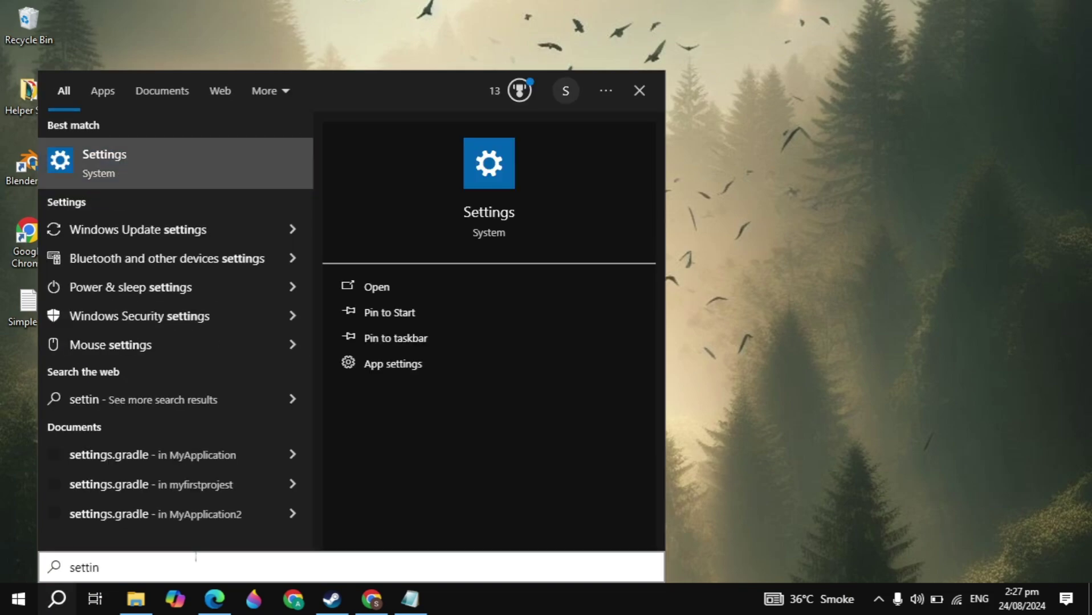
key(Return)
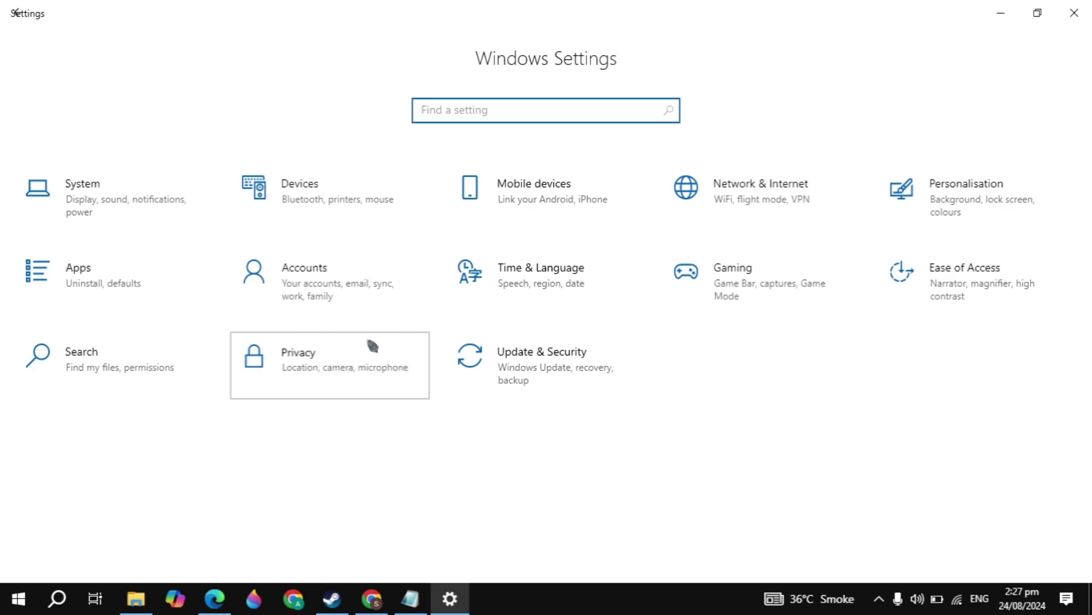
Turn 'Let apps run in the background' Off under Privacy > Background apps, then close Settings
click(372, 346)
scroll(182, 368, down, 10)
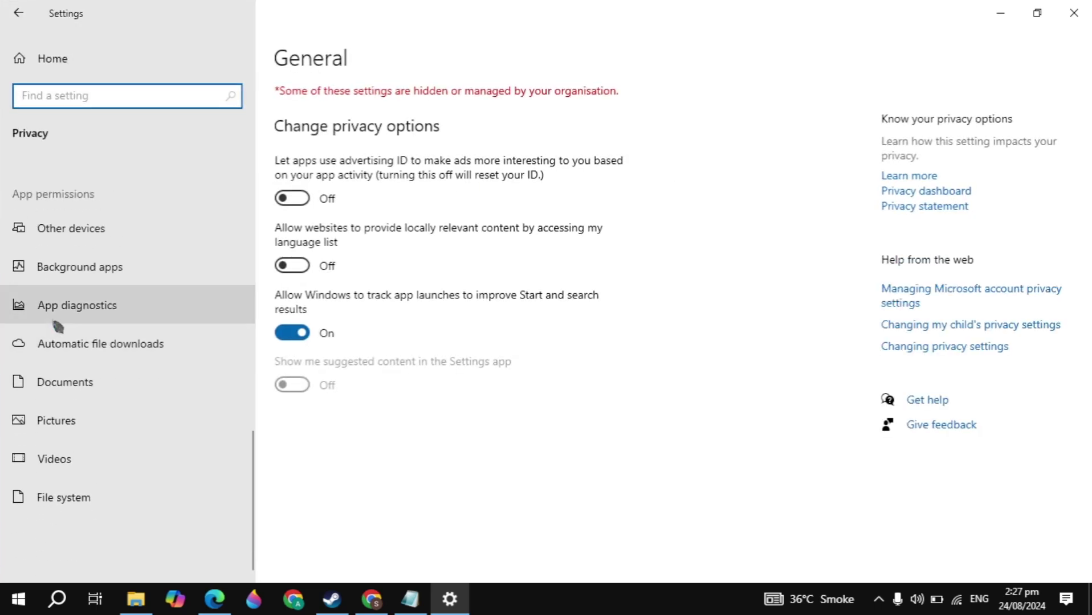
click(117, 284)
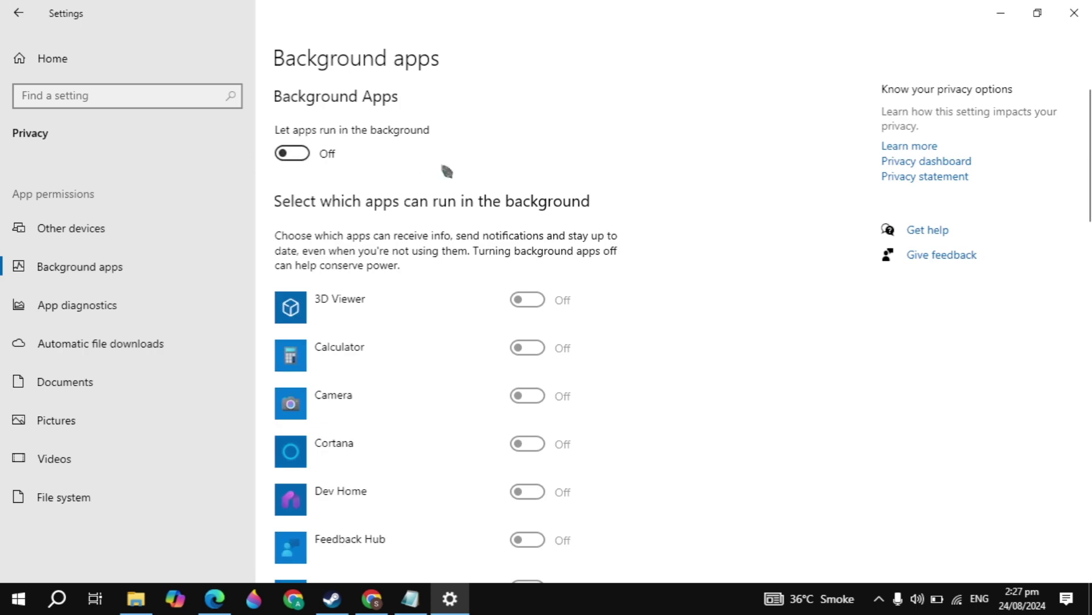
click(288, 153)
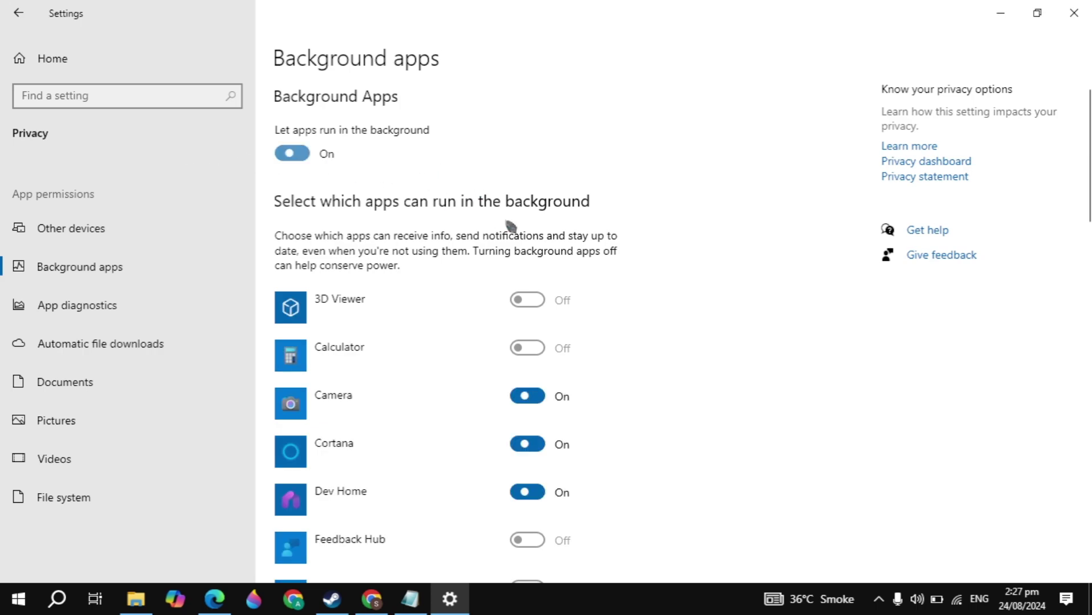
click(289, 153)
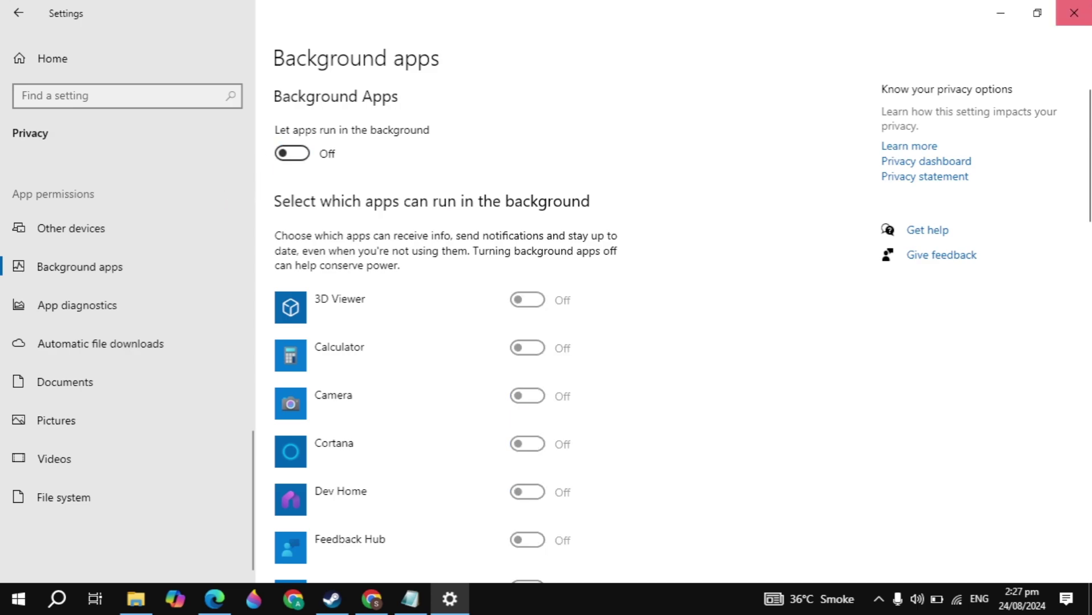
click(1074, 13)
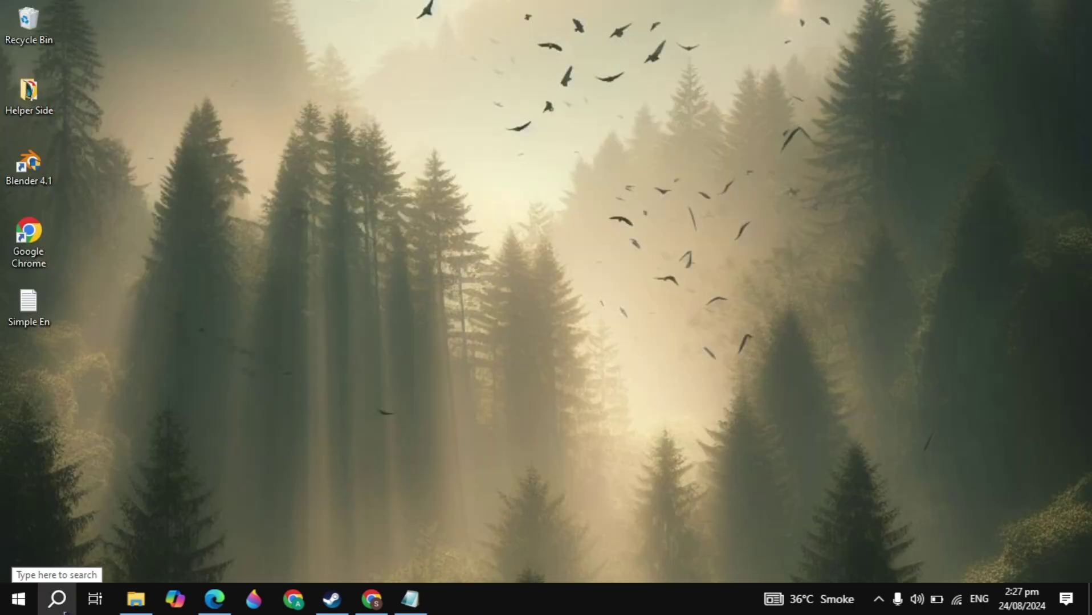
Open System Properties via 'View advanced system settings' and move the window right
click(57, 598)
text(view)
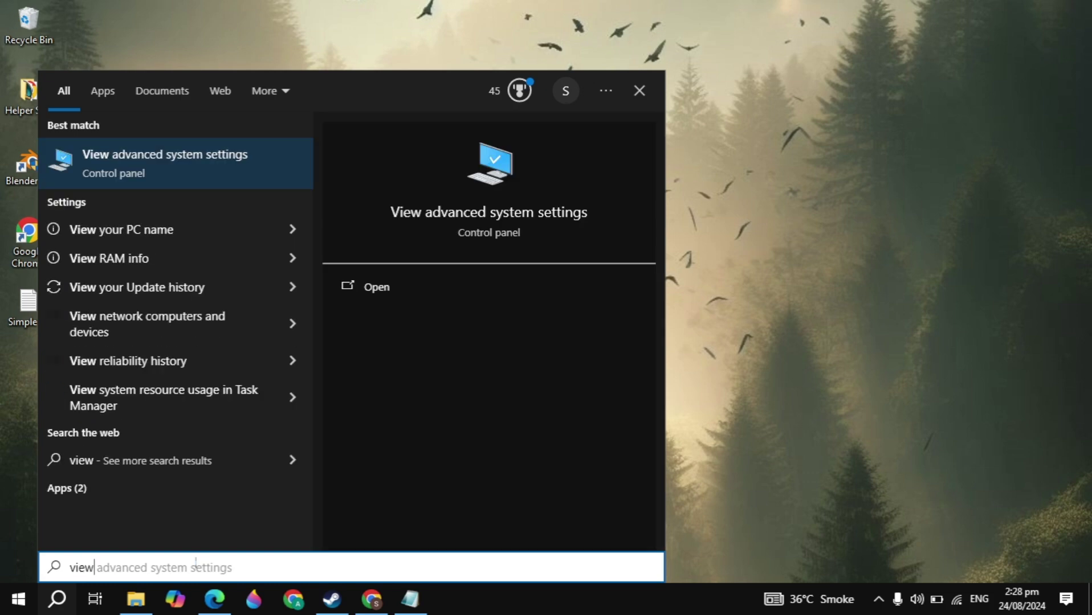
key(Return)
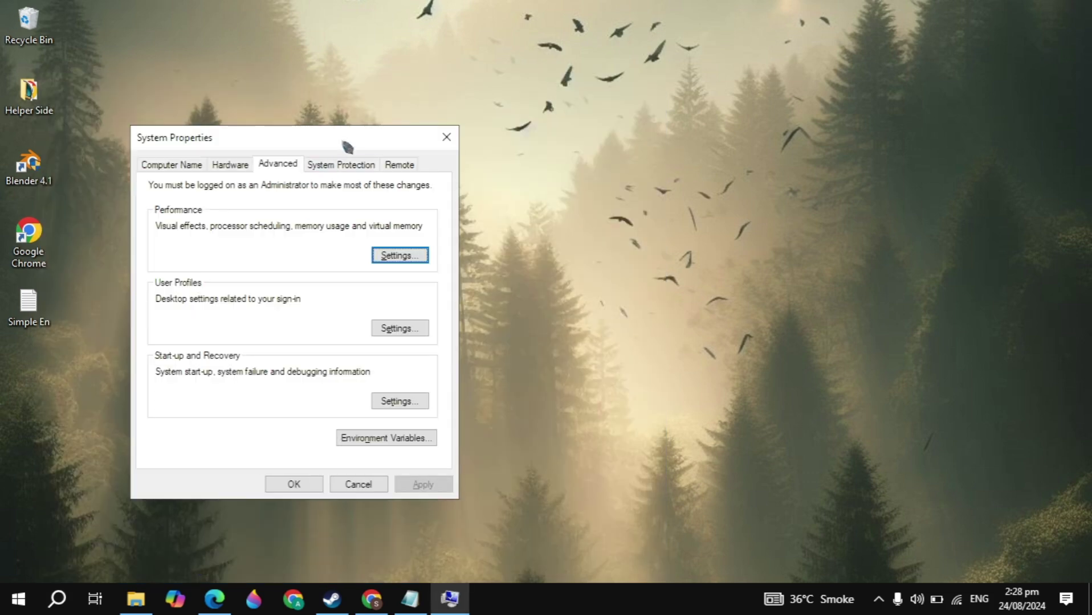
drag(348, 147, 526, 143)
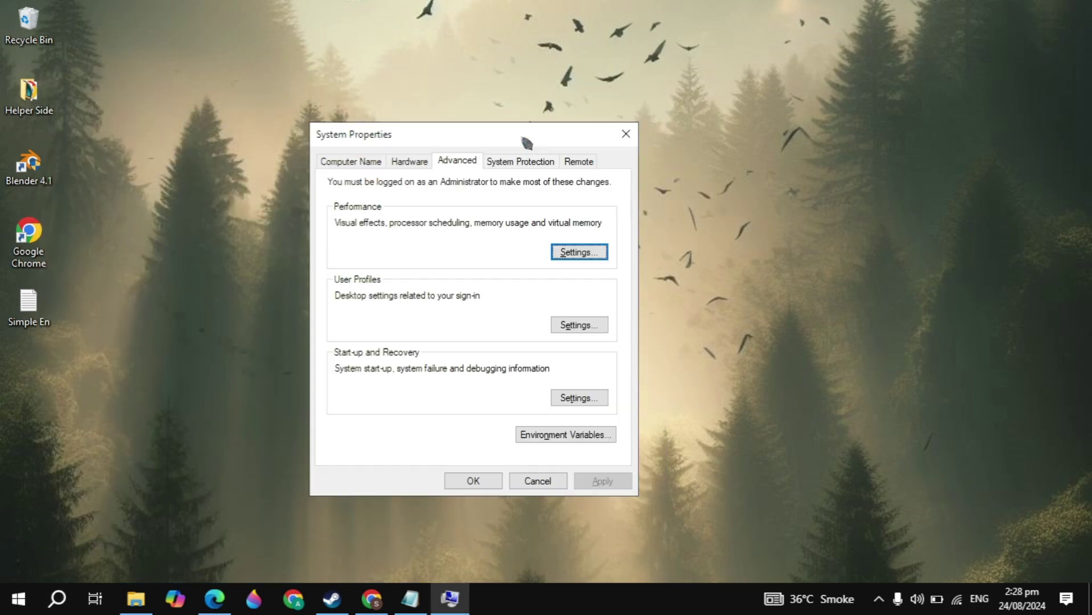
Open Virtual Memory and keep C:'s custom 8192–24576 MB paging file, not automatic management
click(557, 257)
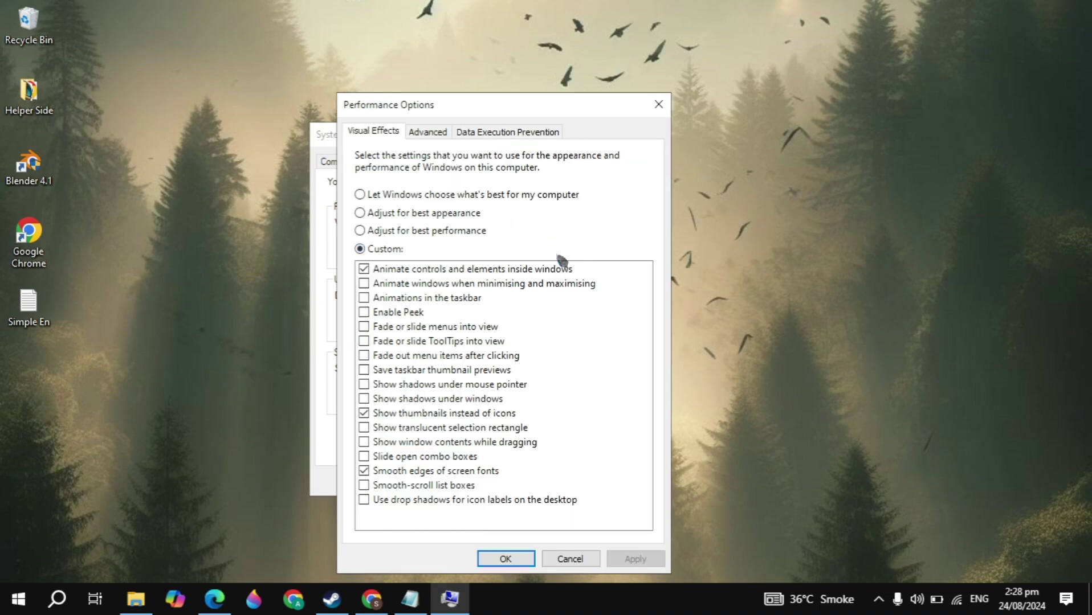
click(426, 134)
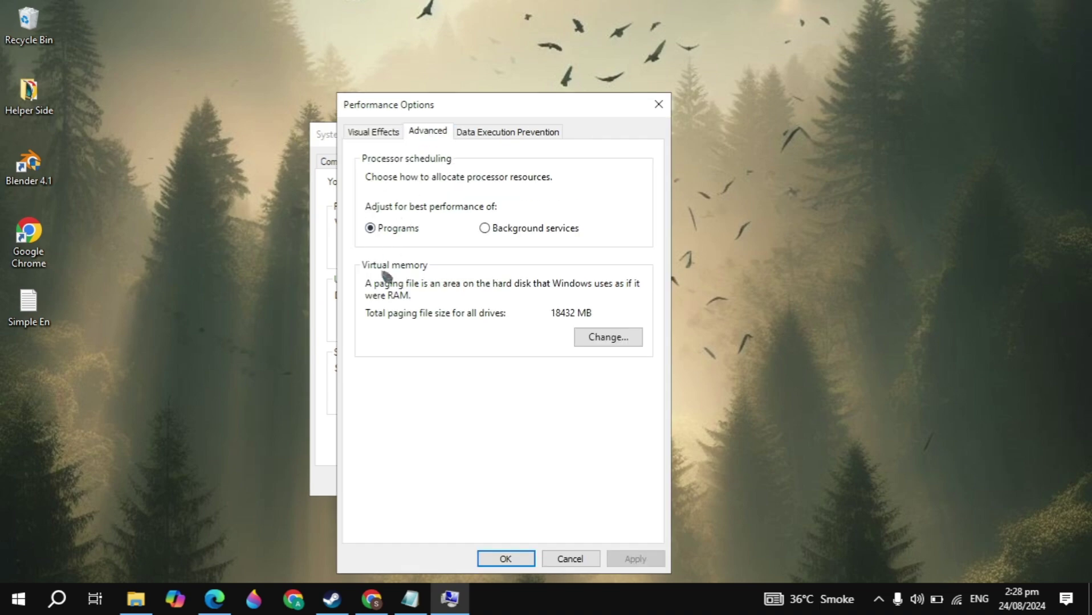
click(592, 343)
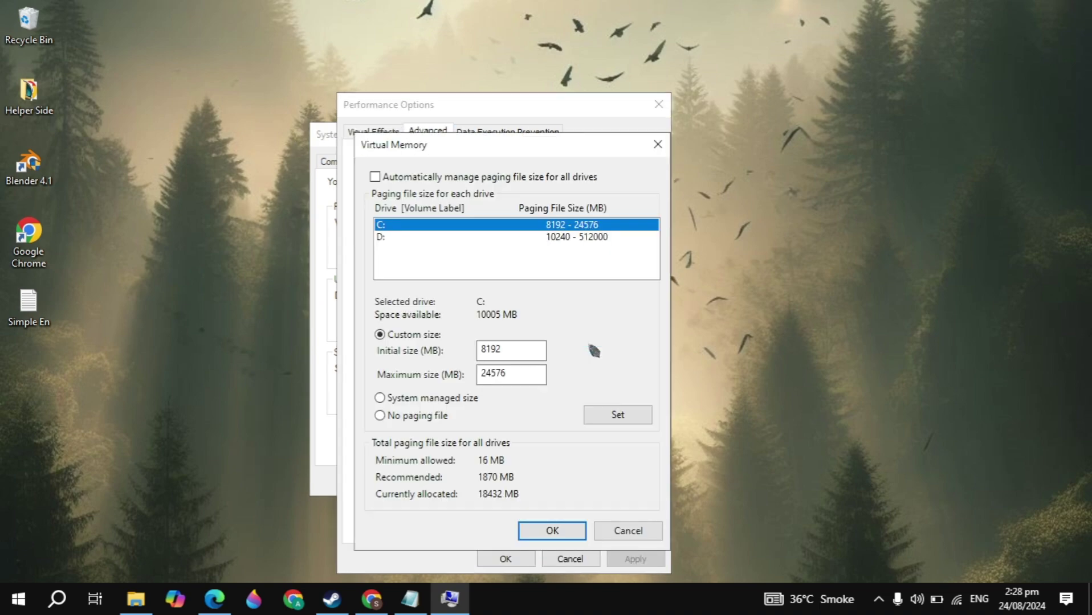
click(384, 181)
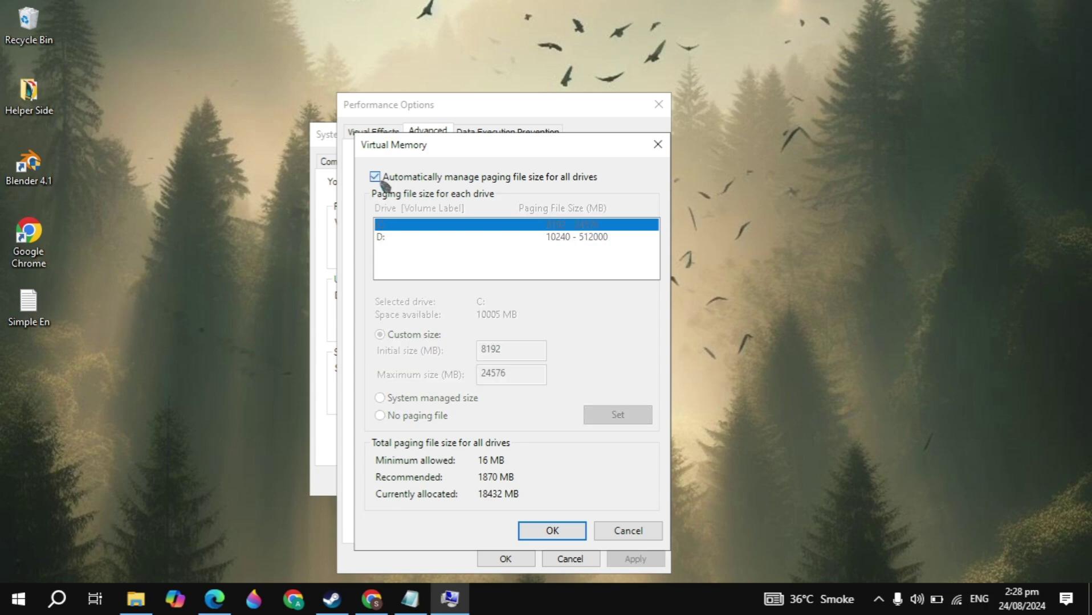
click(383, 181)
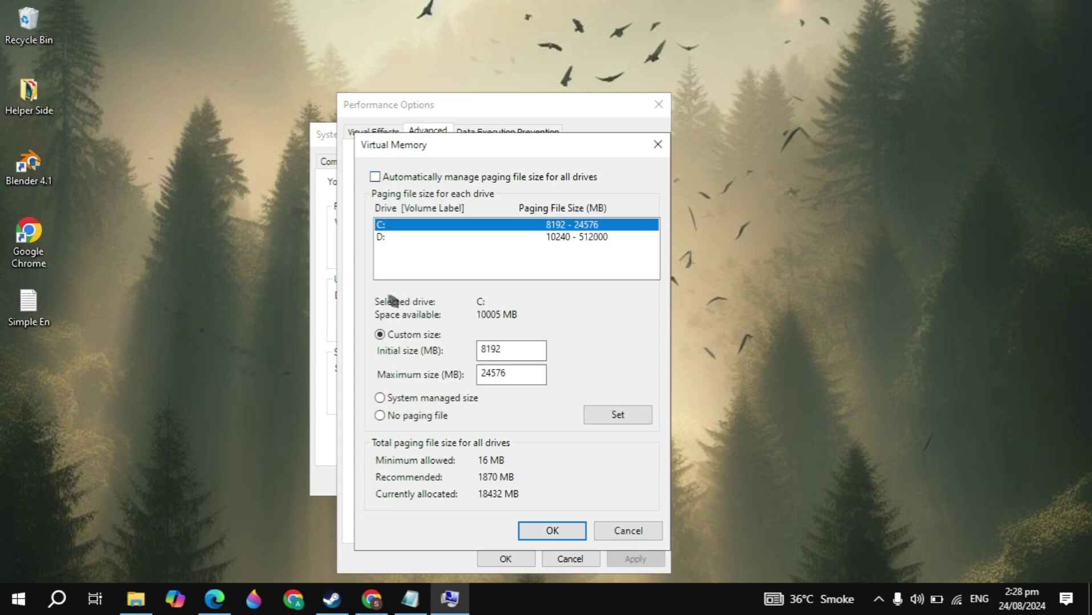
click(55, 602)
In Calculator, compute 8 × 1024 = 8,192, then 8192 × 3 = 24,576
text(cal)
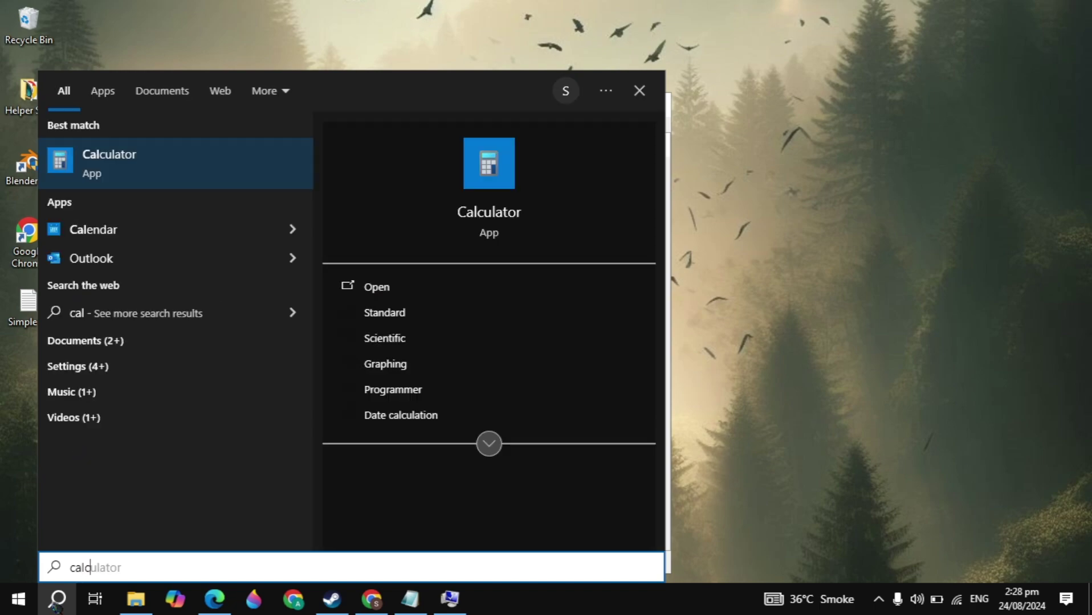
text(c)
key(Return)
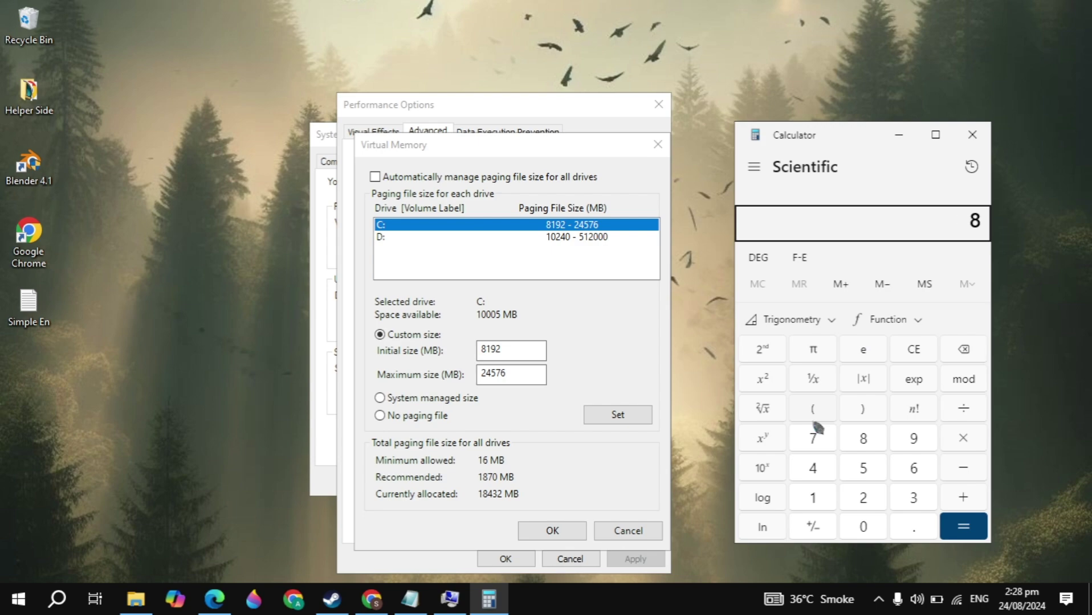
text(1024)
key(Return)
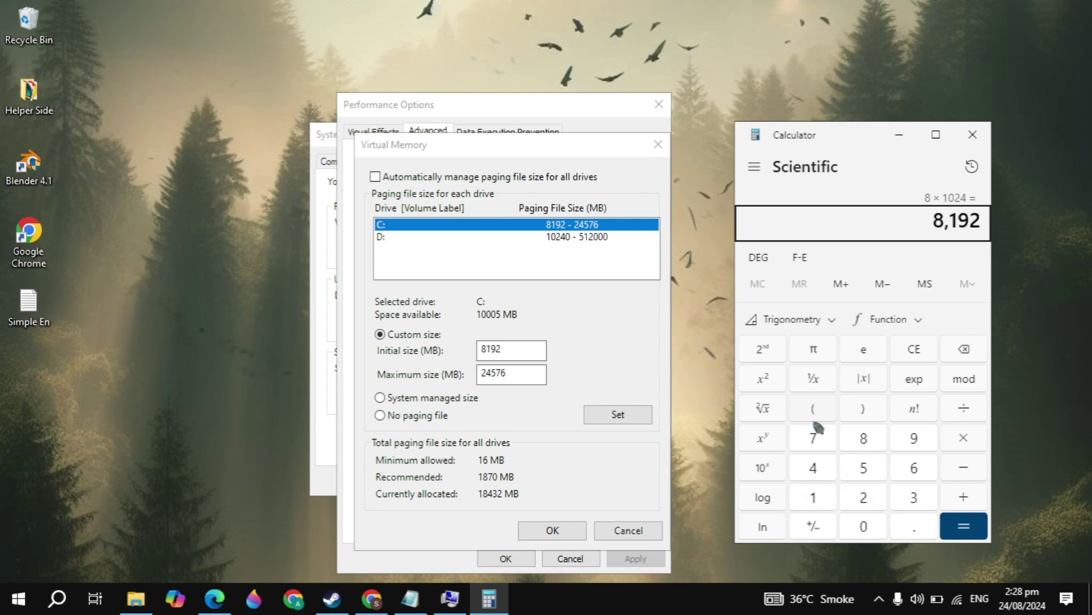
click(525, 351)
click(876, 425)
key(asterisk)
key(3)
key(Return)
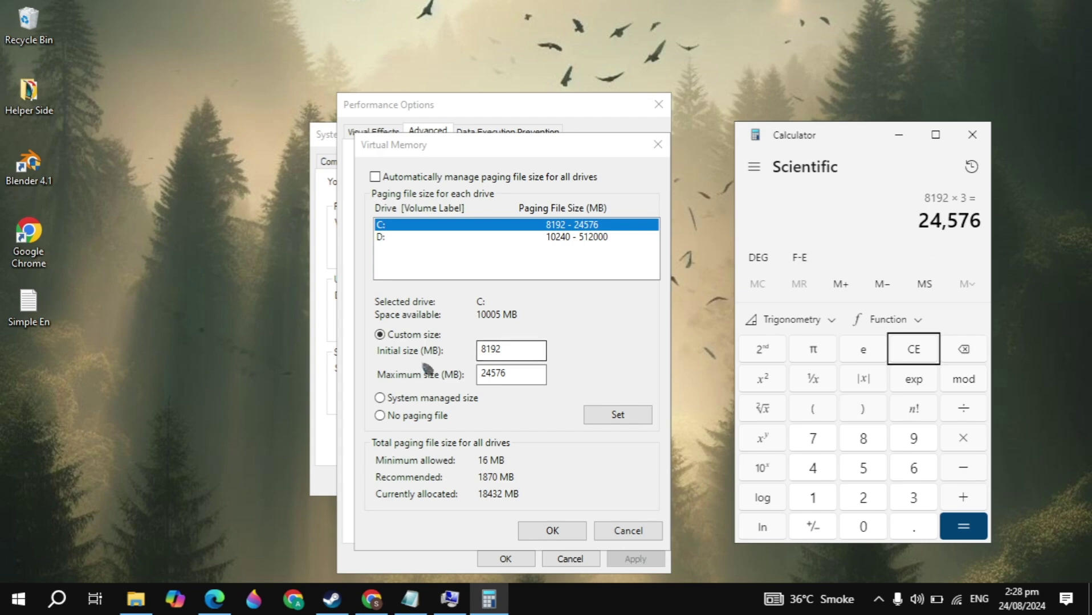
Clear Calculator and compute 16 × 1024 = 16,384, then × 3 = 49,152
click(905, 363)
text(1)
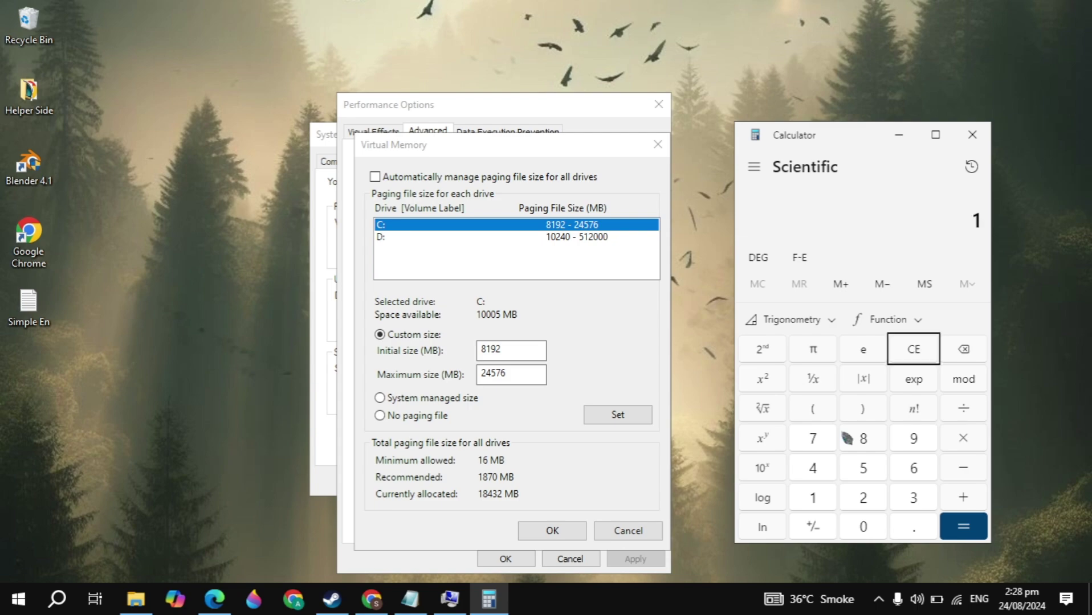
text(6*1024)
key(Return)
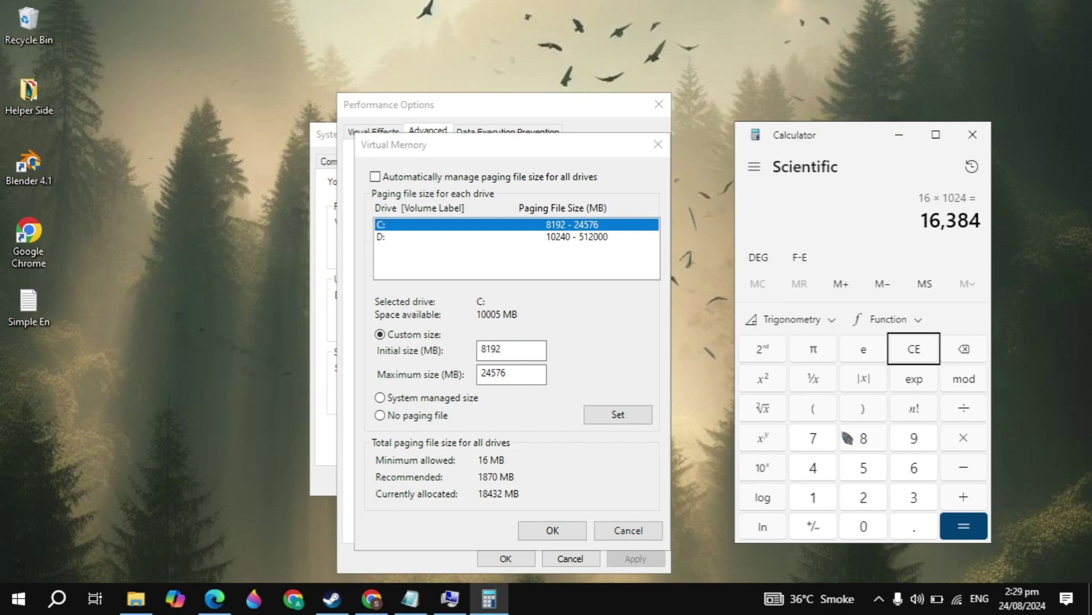
text(384 ×)
key(Return)
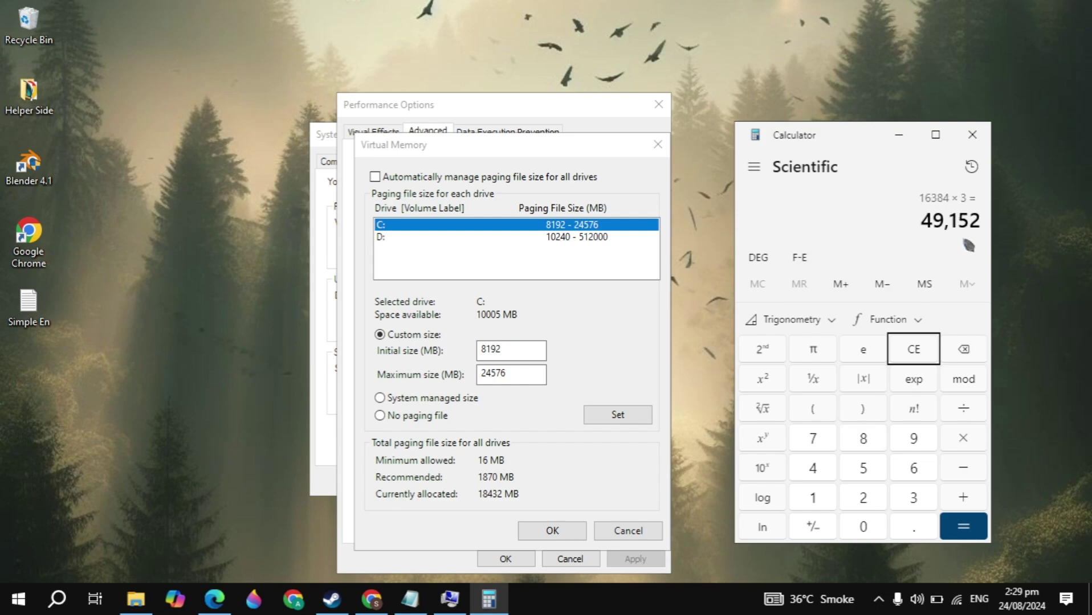
Close Calculator, set C:'s custom paging file, accept the warning, and close Virtual Memory
click(973, 135)
click(605, 416)
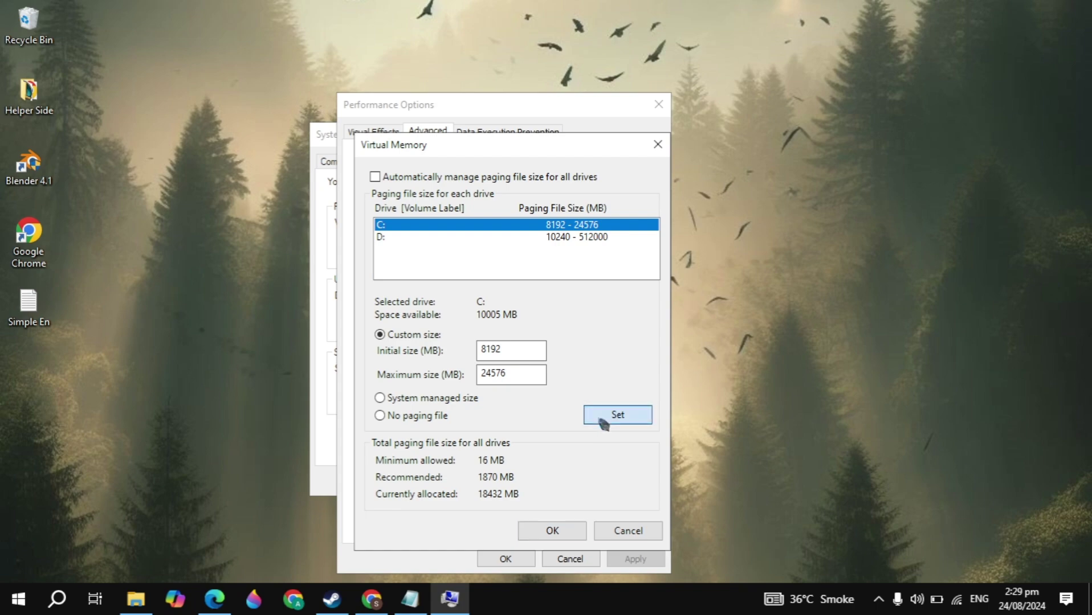
click(622, 367)
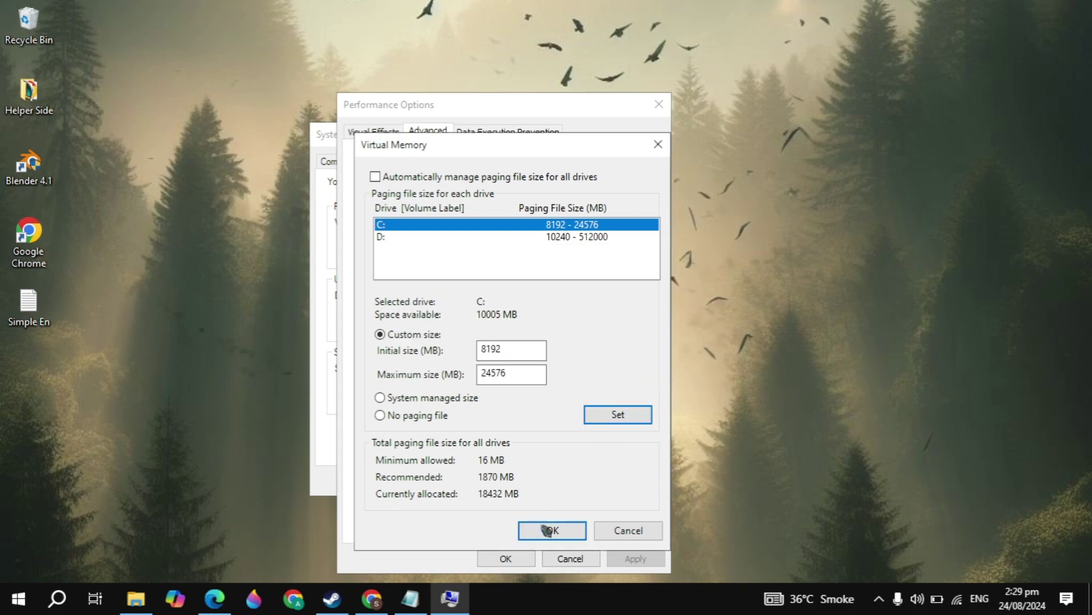
click(614, 533)
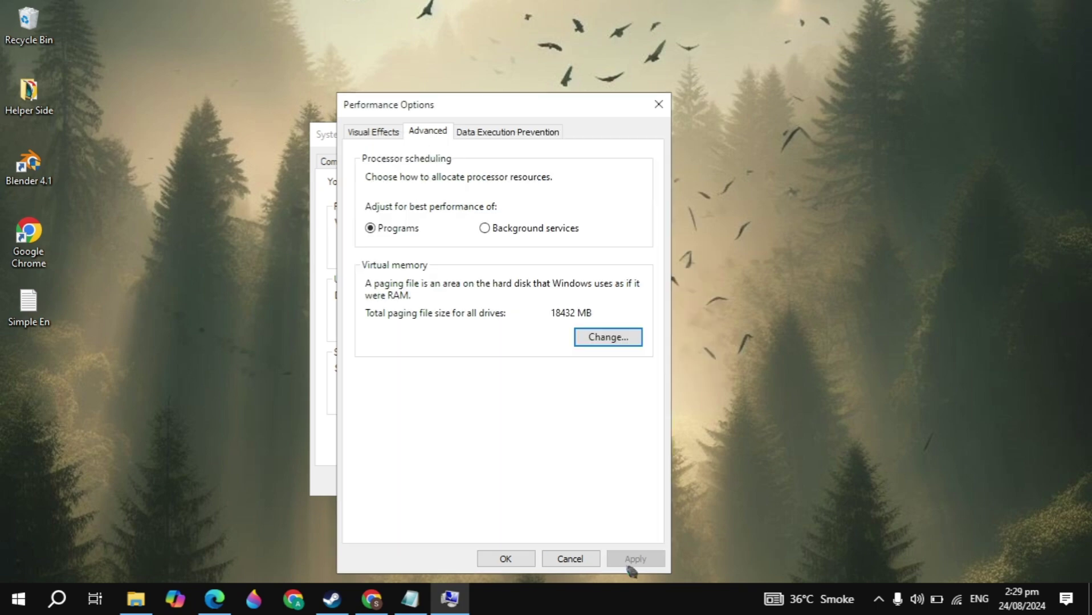